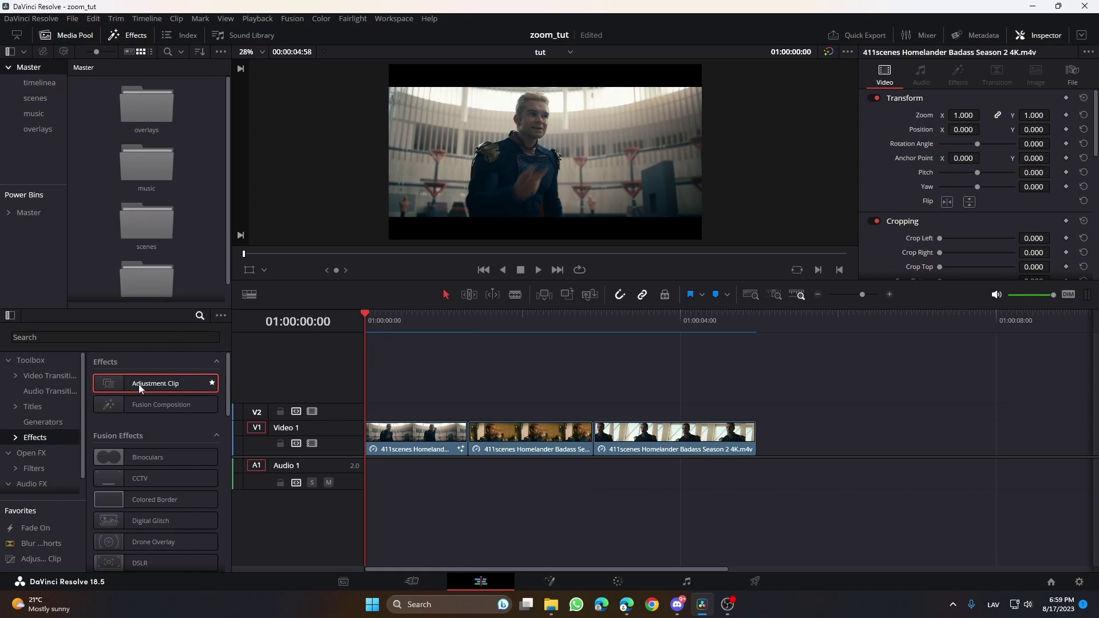
Add an Adjustment Clip on V2 and trim its end a few frames before the 01:19 cut
{"action": "left_click_drag", "start_coordinate": [139, 383], "coordinate": [372, 412]}
{"action": "left_click_drag", "start_coordinate": [756, 412], "coordinate": [475, 426]}
{"action": "left_click", "coordinate": [461, 331]}
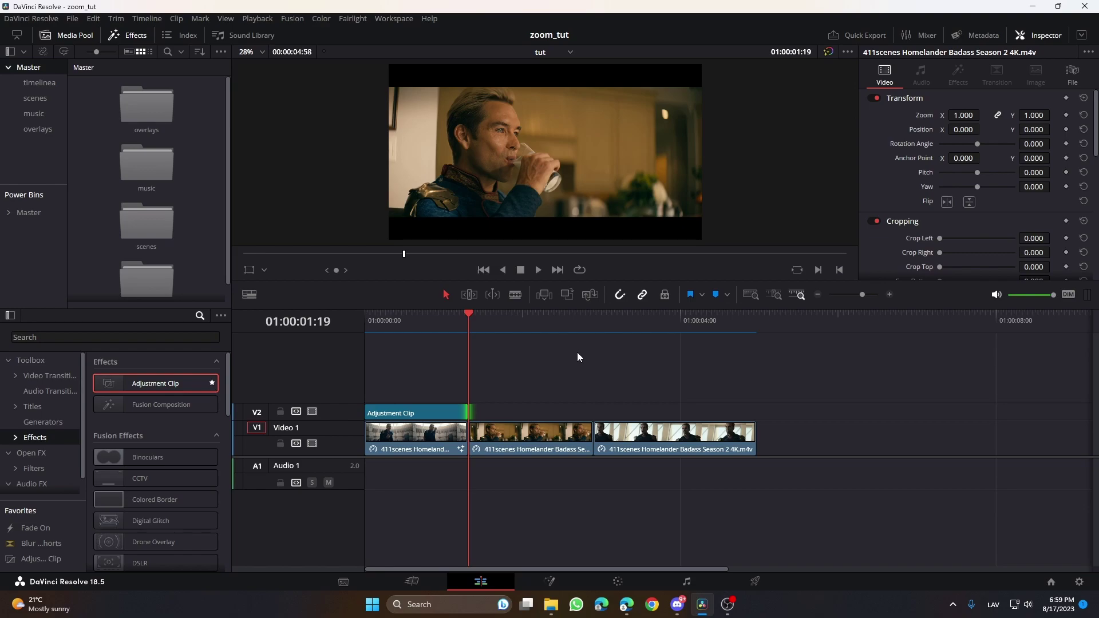
{"action": "key", "text": "Left"}
{"action": "key", "text": "Left"}
{"action": "key", "text": "Left"}
{"action": "key", "text": "Left"}
{"action": "key", "text": "Left"}
{"action": "key", "text": "Left"}
{"action": "key", "text": "Left"}
{"action": "key", "text": "Left"}
{"action": "key", "text": "Left"}
{"action": "key", "text": "Left"}
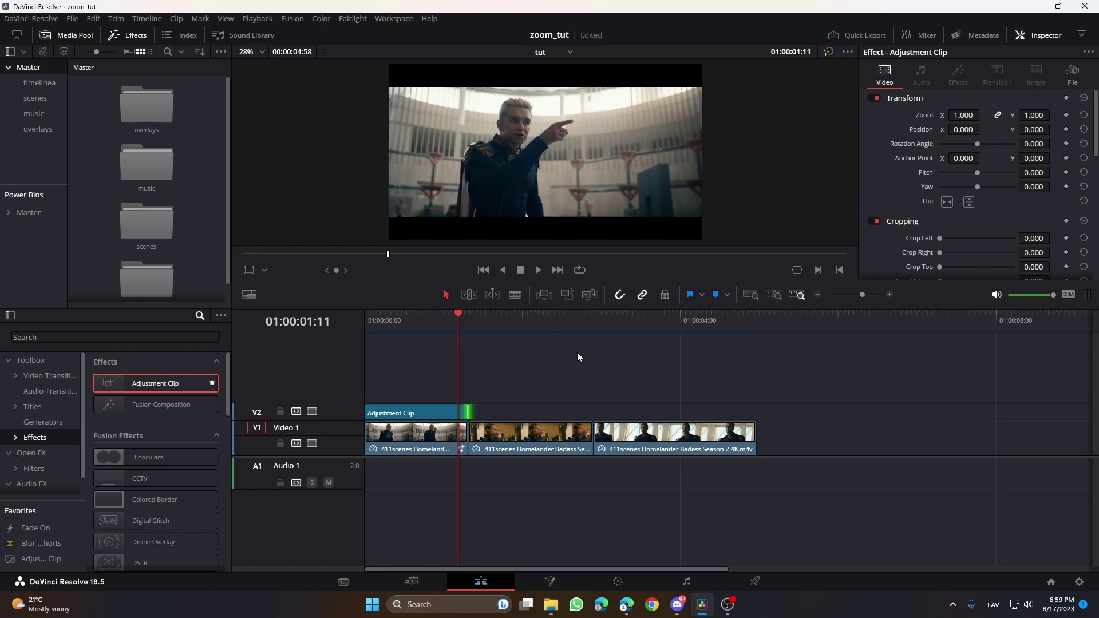
{"action": "left_click_drag", "start_coordinate": [466, 412], "coordinate": [455, 412]}
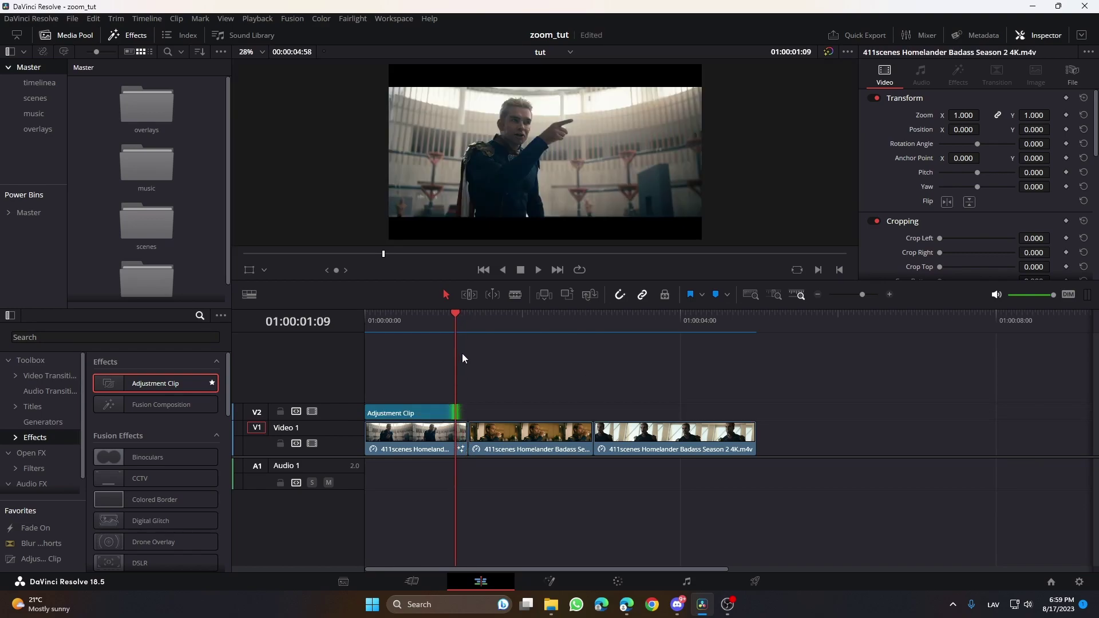
Select the trimmed adjustment clip and bring up its context menu
{"action": "left_click", "coordinate": [407, 331]}
{"action": "left_click", "coordinate": [411, 409]}
{"action": "right_click", "coordinate": [411, 408]}
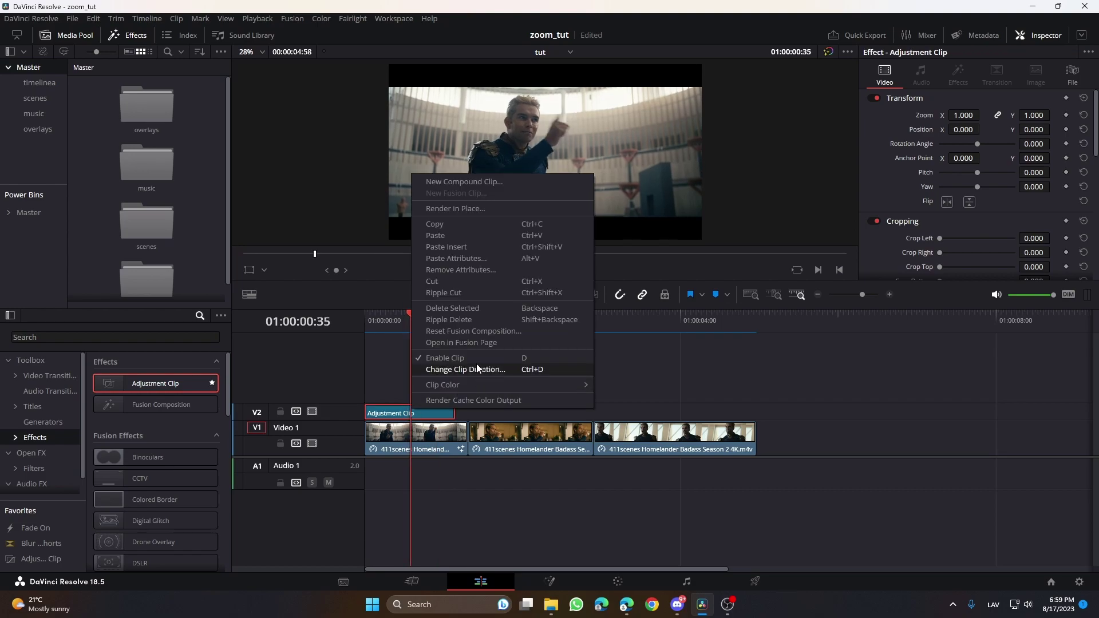
In Fusion, insert a Transform node between MediaIn1 and MediaOut1 and keyframe Size 1.3 at frame 0, 1.0 at 68
{"action": "left_click", "coordinate": [466, 343]}
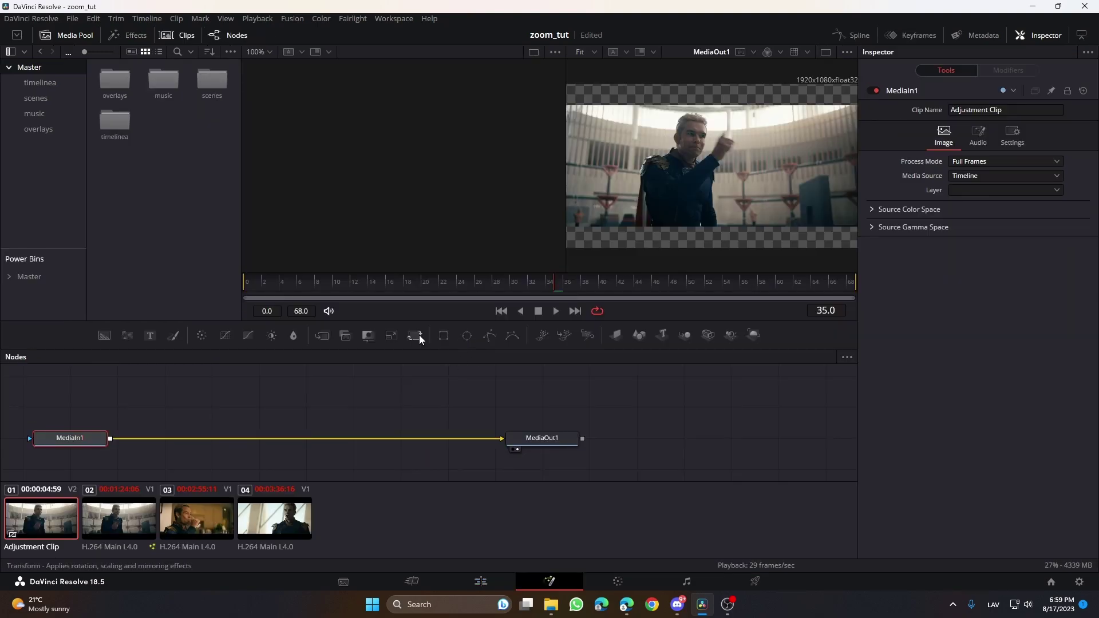
{"action": "left_click_drag", "start_coordinate": [418, 335], "coordinate": [246, 439]}
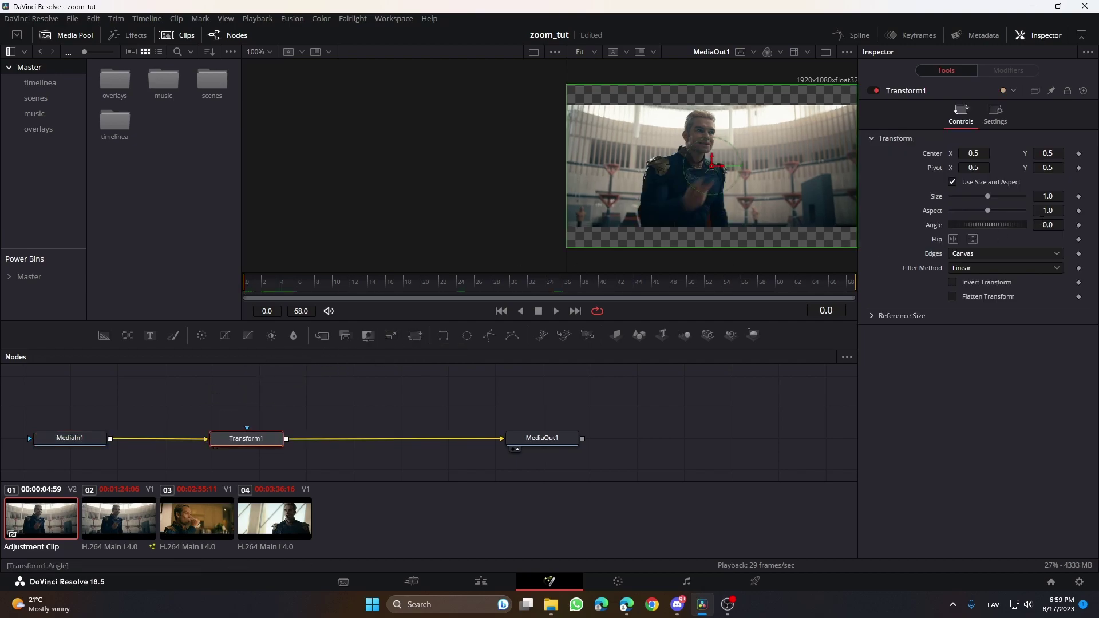
{"action": "left_click", "coordinate": [1078, 197]}
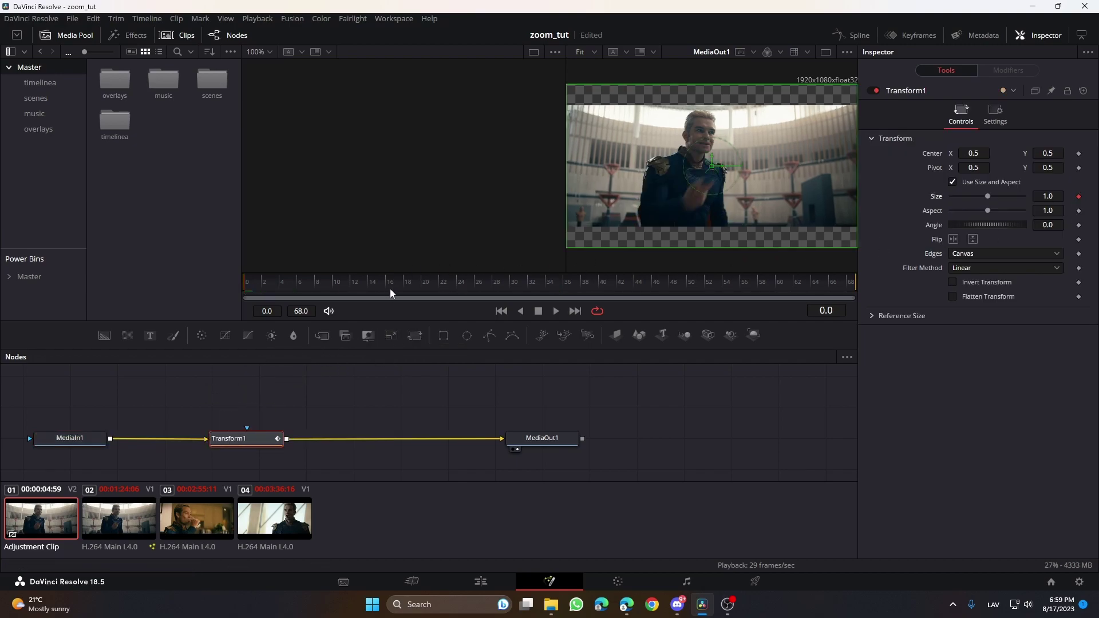
{"action": "left_click_drag", "start_coordinate": [284, 283], "coordinate": [851, 283]}
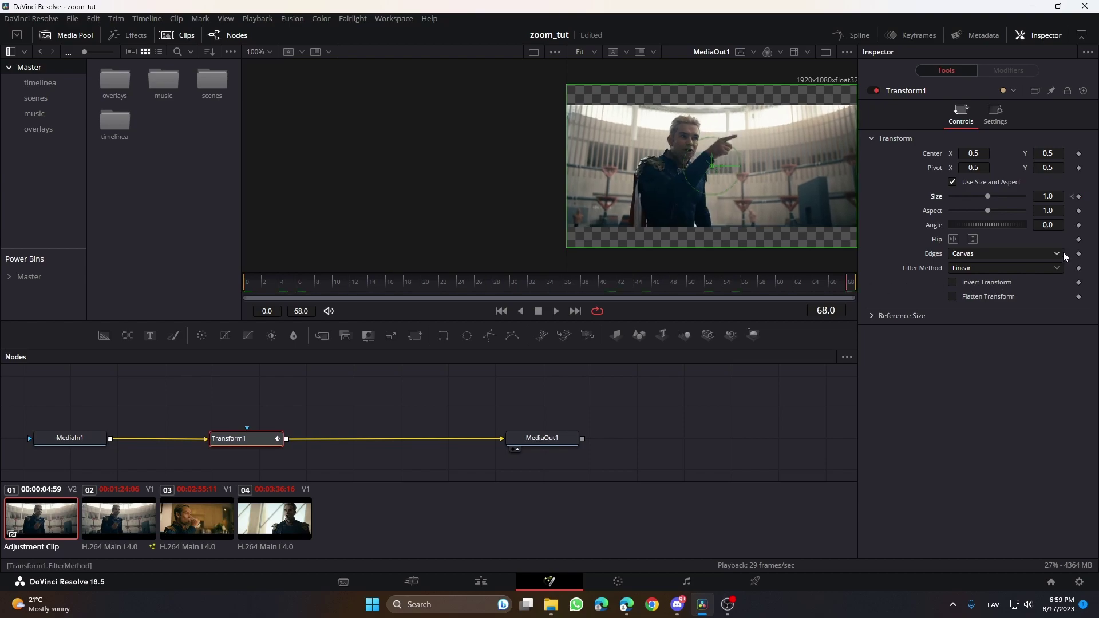
{"action": "left_click", "coordinate": [1073, 197]}
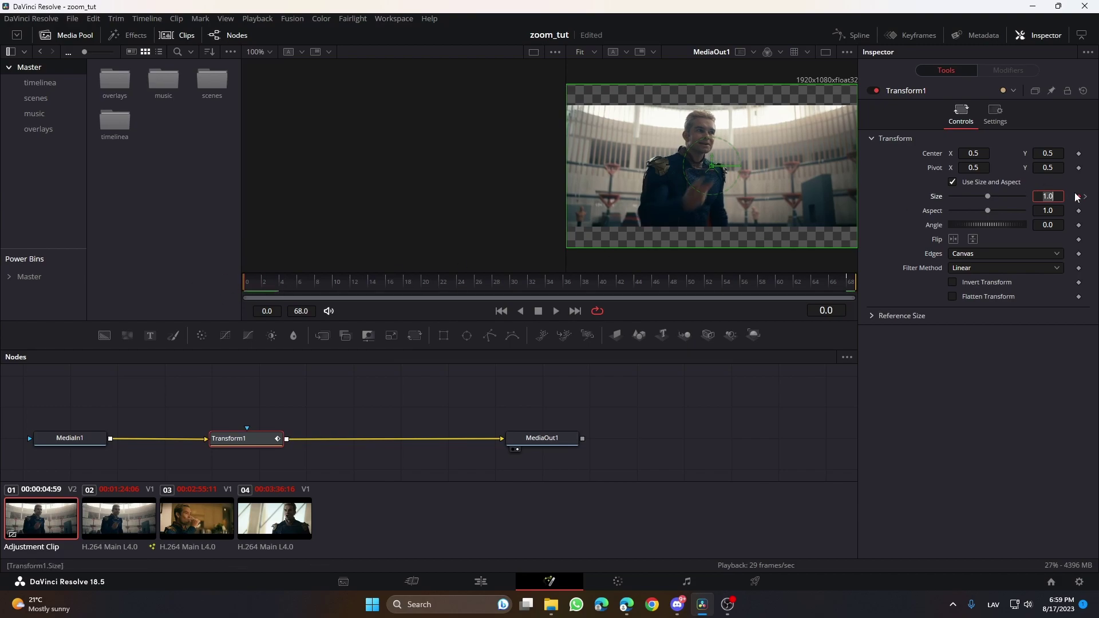
{"action": "key", "text": "BackSpace"}
{"action": "key", "text": "Tab"}
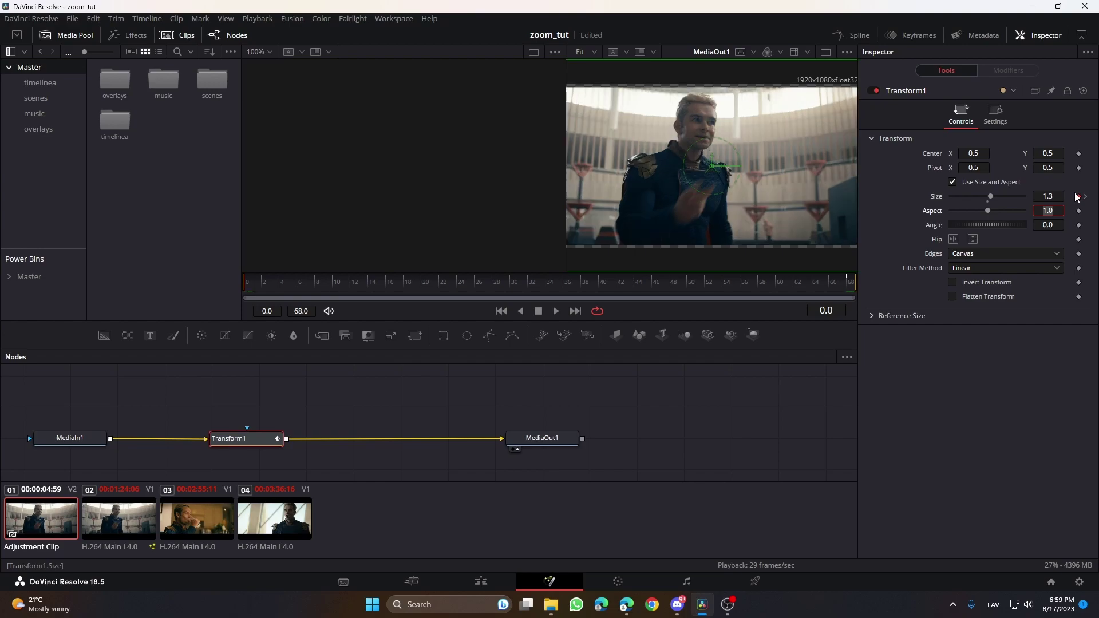
{"action": "left_click", "coordinate": [1086, 196]}
{"action": "left_click", "coordinate": [1074, 197]}
In the Spline editor, smooth all Transform1 Size keyframes and drag handles for a sharp start and late ease
{"action": "left_click", "coordinate": [856, 34]}
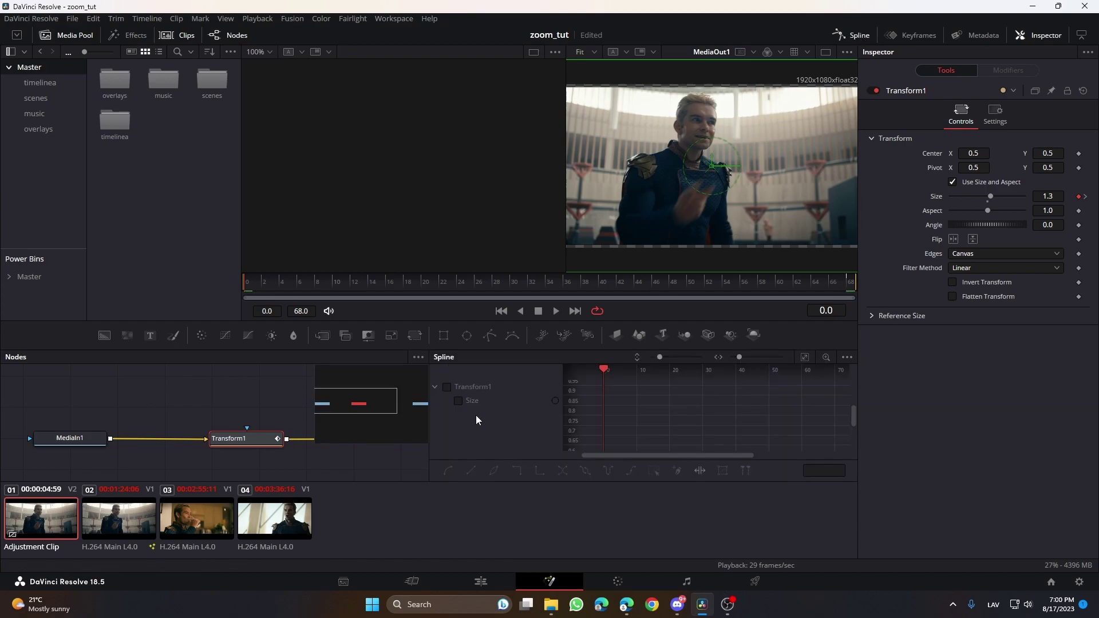
{"action": "left_click", "coordinate": [448, 387]}
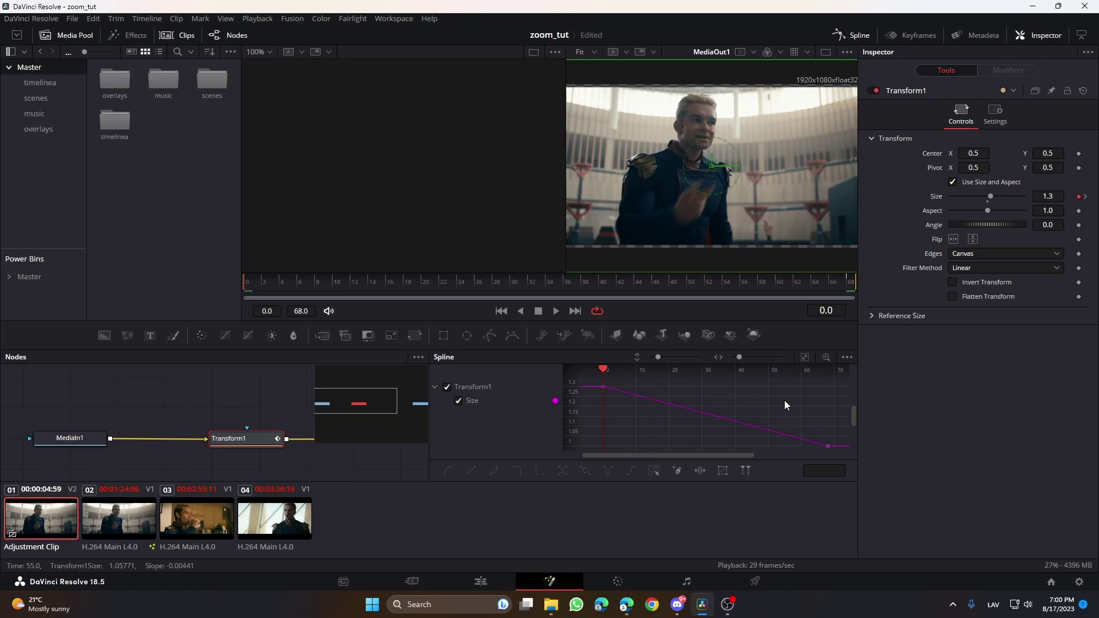
{"action": "key", "text": "ctrl+a"}
{"action": "key", "text": "shift+s"}
{"action": "left_click_drag", "start_coordinate": [671, 394], "coordinate": [606, 441]}
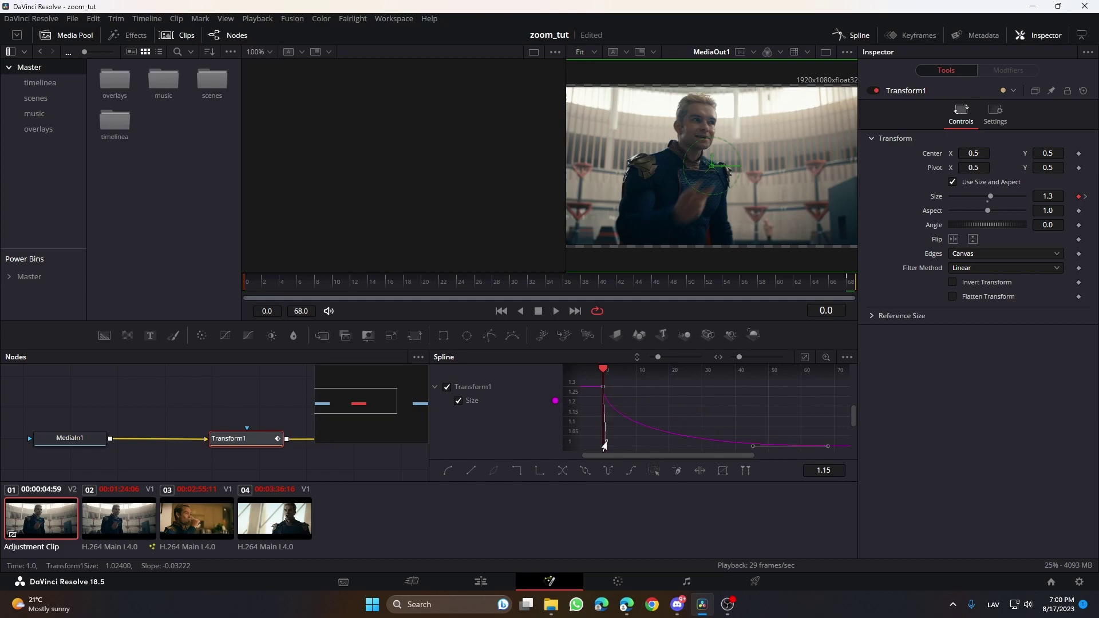
{"action": "left_click_drag", "start_coordinate": [751, 447], "coordinate": [808, 389]}
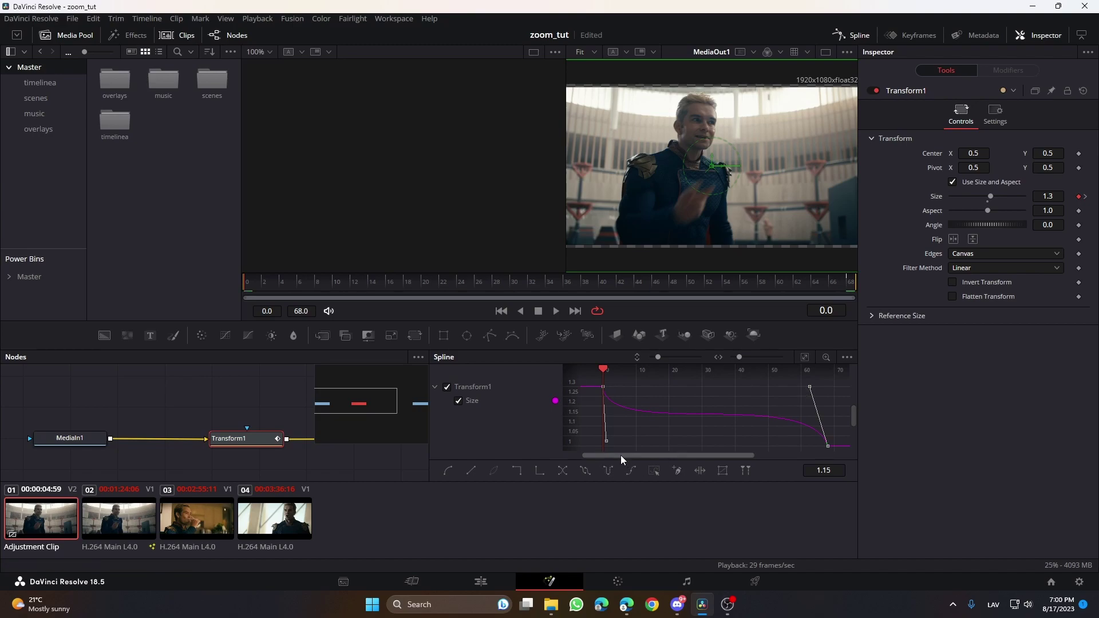
{"action": "left_click_drag", "start_coordinate": [608, 444], "coordinate": [606, 440]}
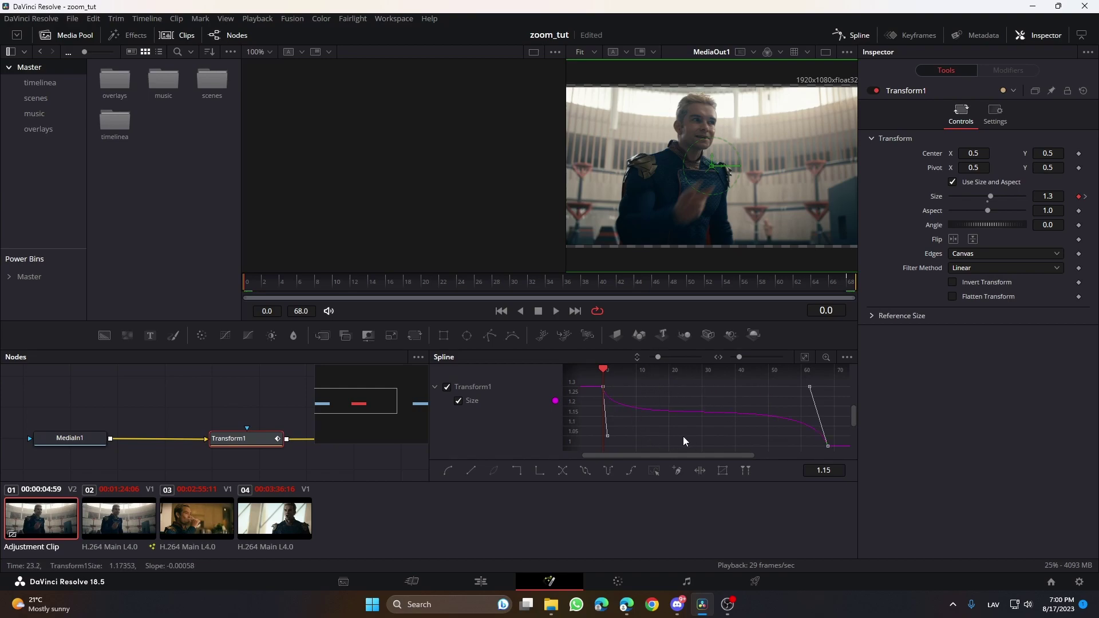
Preview the eased zoom from frame 50 and close the Spline editor
{"action": "left_click", "coordinate": [769, 370]}
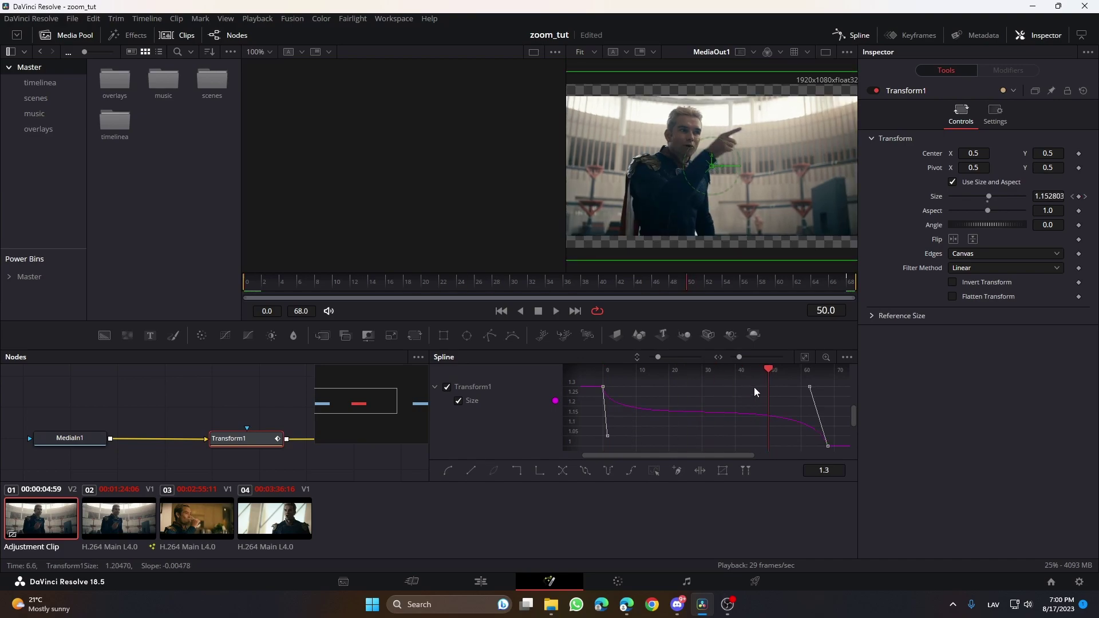
{"action": "key", "text": "space"}
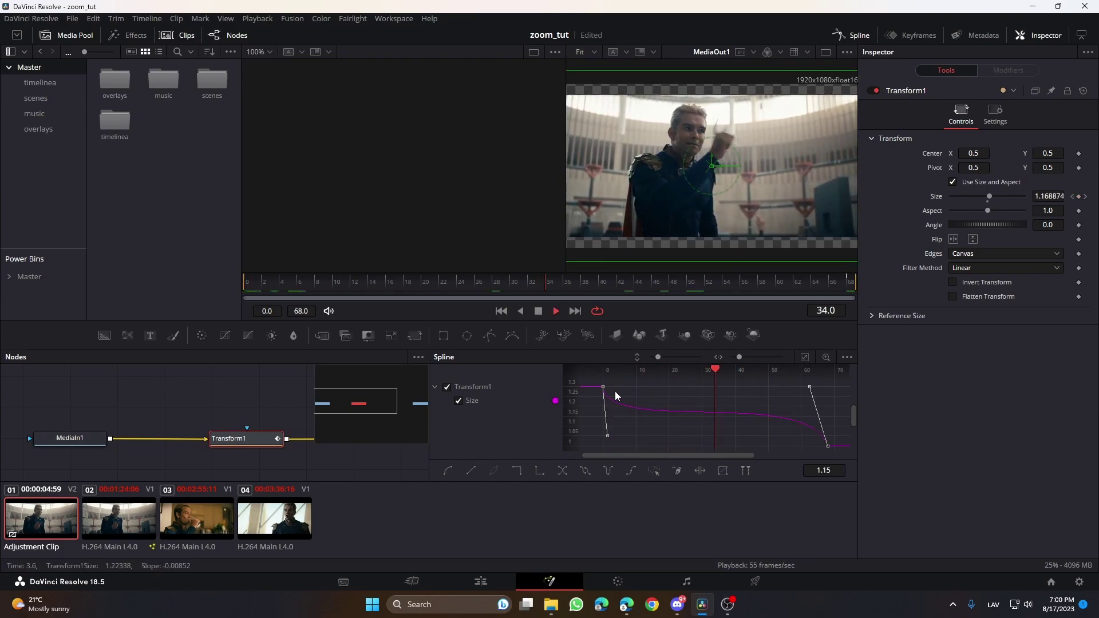
{"action": "key", "text": "space"}
{"action": "left_click", "coordinate": [850, 36]}
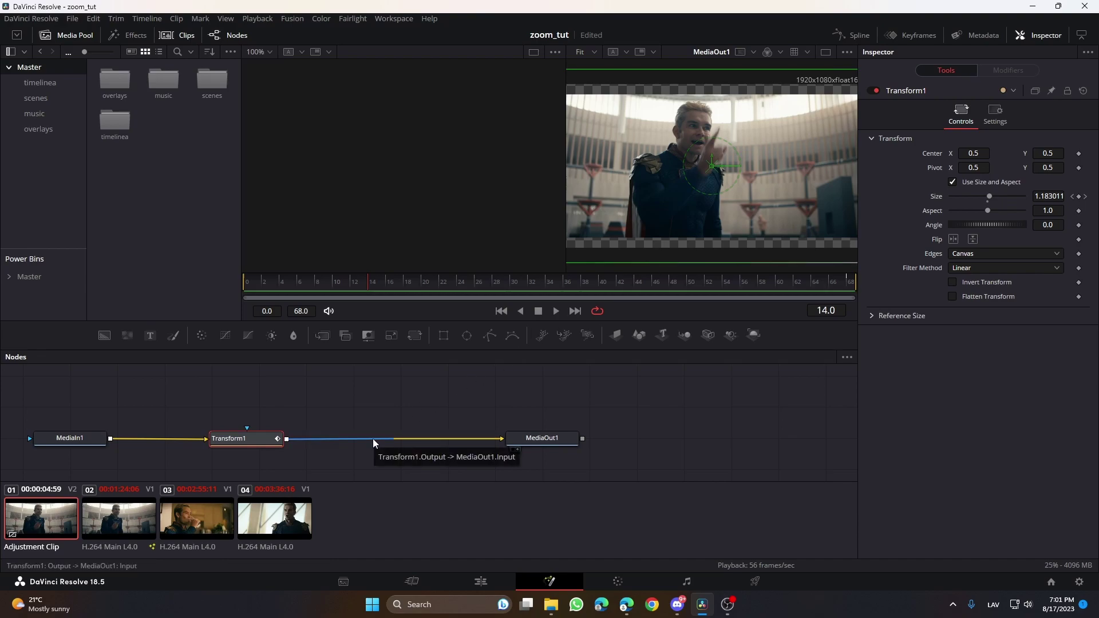
Add a Keyframe Stretcher node after Transform1 and check the zoom from frame 0 to 68
{"action": "key", "text": "shift+space"}
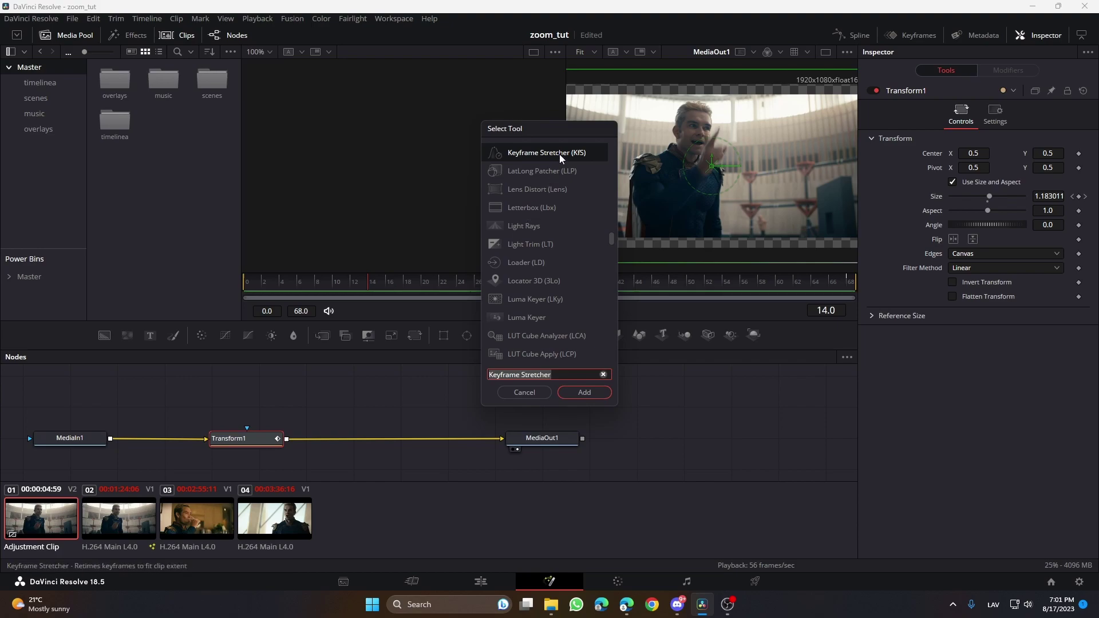
{"action": "left_click", "coordinate": [590, 393]}
{"action": "left_click_drag", "start_coordinate": [372, 285], "coordinate": [196, 293]}
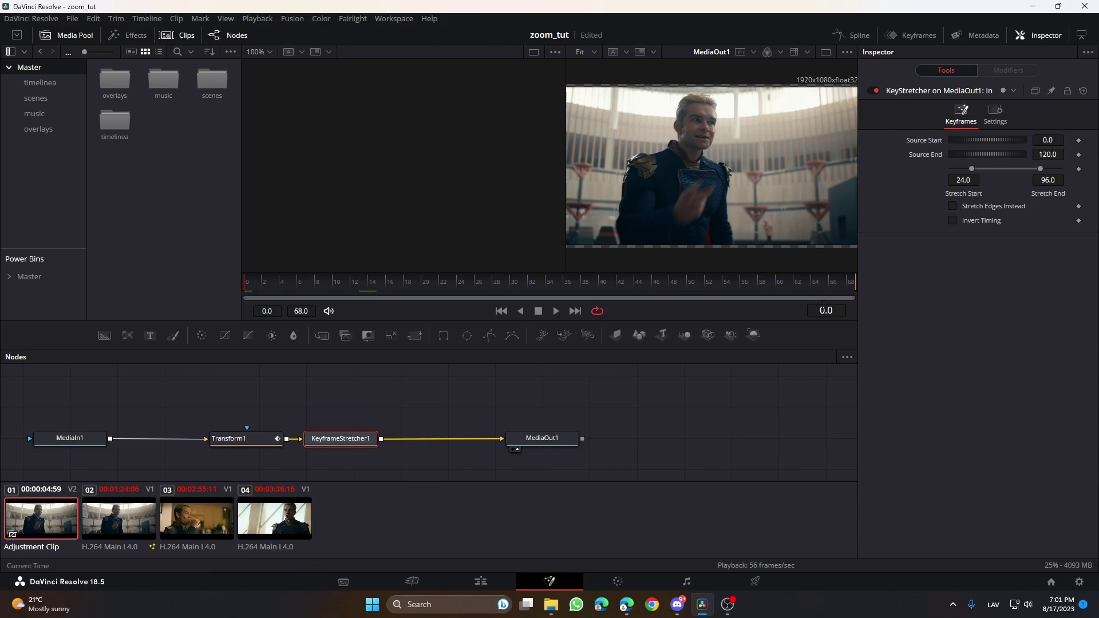
{"action": "left_click", "coordinate": [232, 439]}
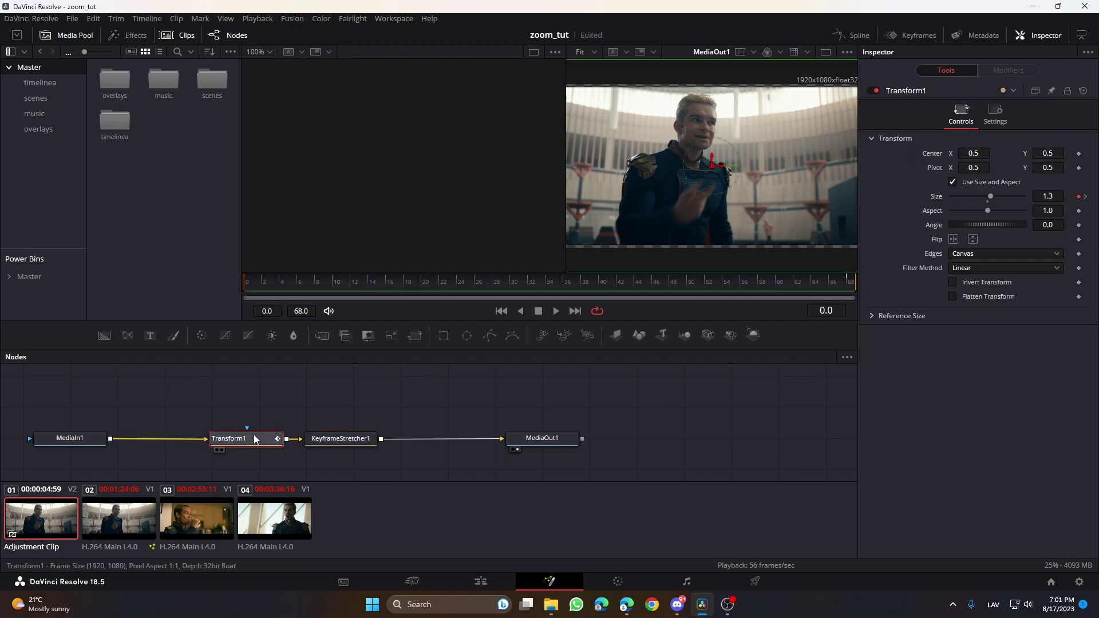
{"action": "left_click_drag", "start_coordinate": [395, 289], "coordinate": [866, 282]}
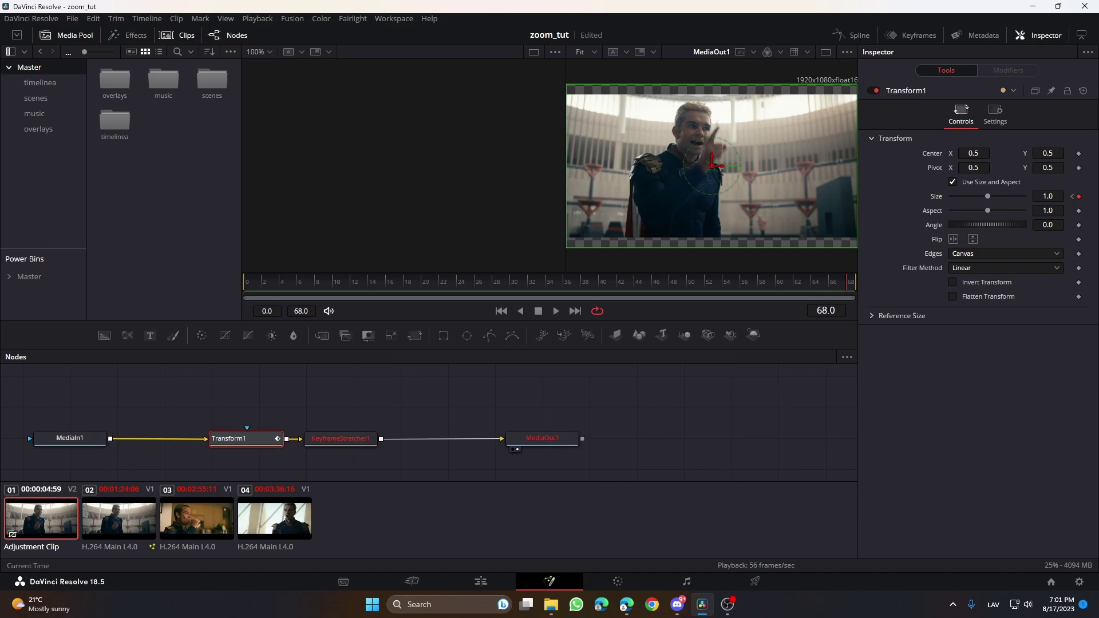
Set the Keyframe Stretcher's Source End to 68, Stretch Start to 0 and Stretch End to 68
{"action": "left_click", "coordinate": [345, 443]}
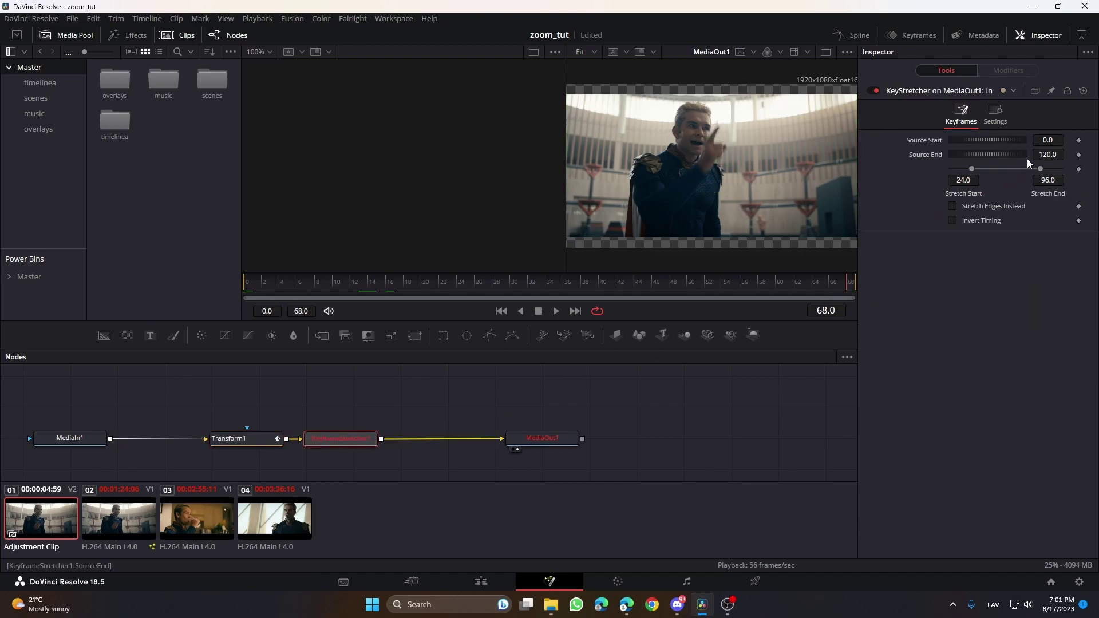
{"action": "type", "text": "68"}
{"action": "key", "text": "Return"}
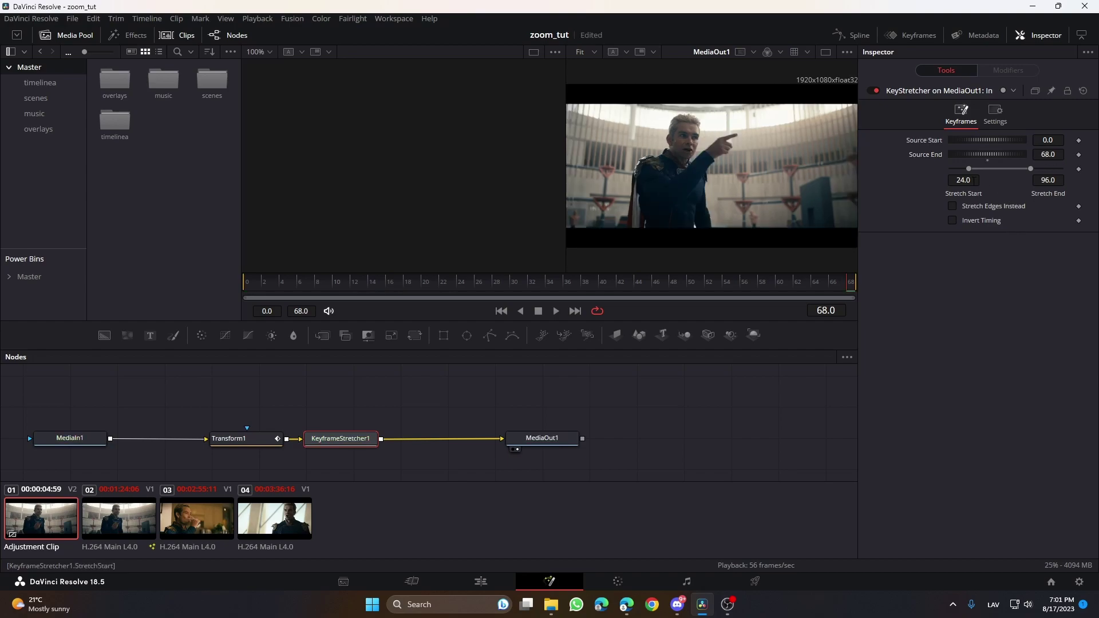
{"action": "type", "text": "0"}
{"action": "key", "text": "Tab"}
{"action": "type", "text": "68"}
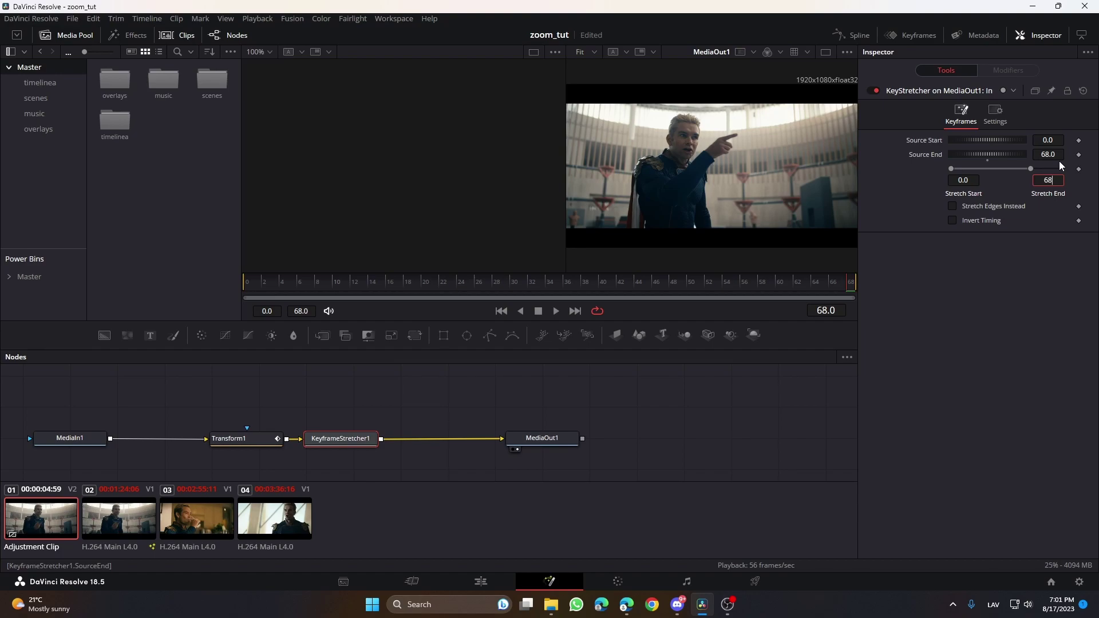
{"action": "key", "text": "Tab"}
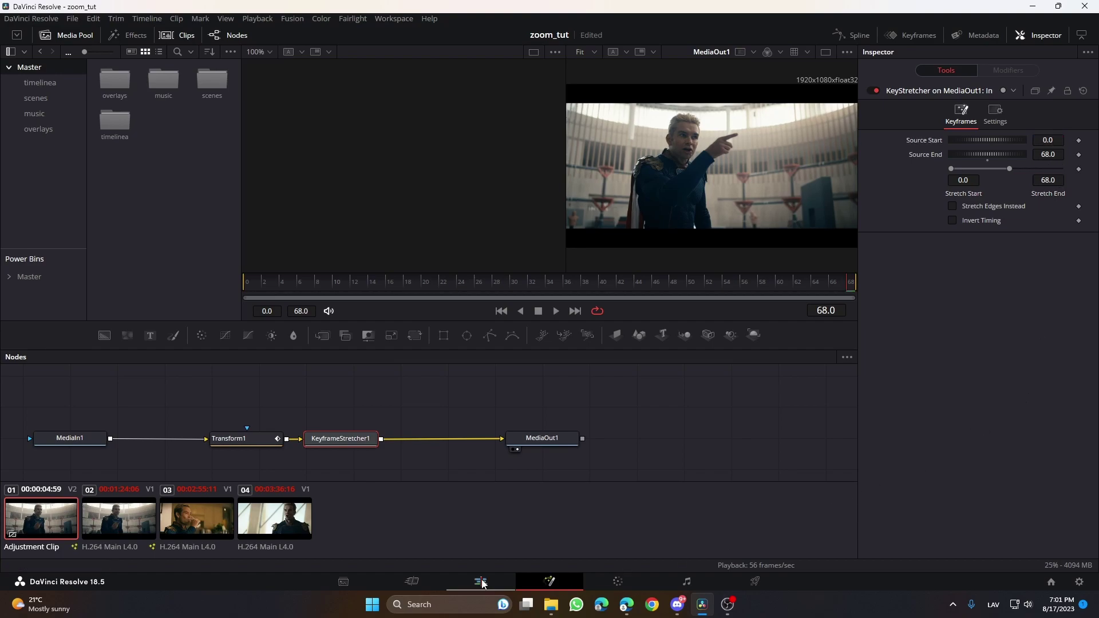
Back on the Edit page, extend the first adjustment clip to the cut and preview from the start
{"action": "left_click", "coordinate": [481, 581]}
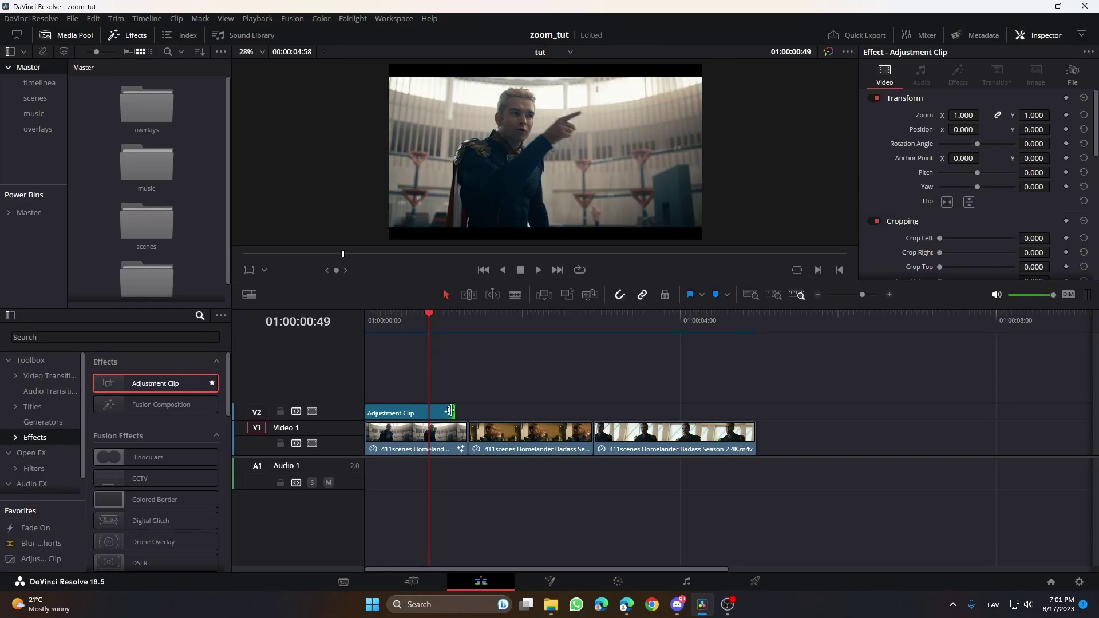
{"action": "left_click_drag", "start_coordinate": [449, 411], "coordinate": [468, 411]}
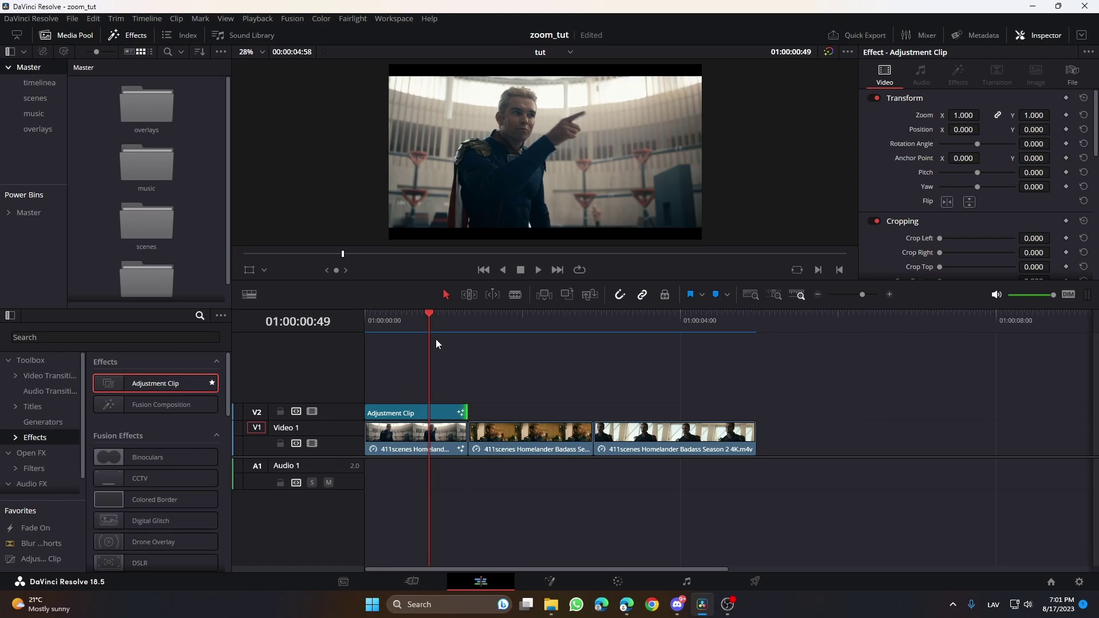
{"action": "left_click", "coordinate": [426, 324]}
{"action": "key", "text": "Home"}
{"action": "key", "text": "space"}
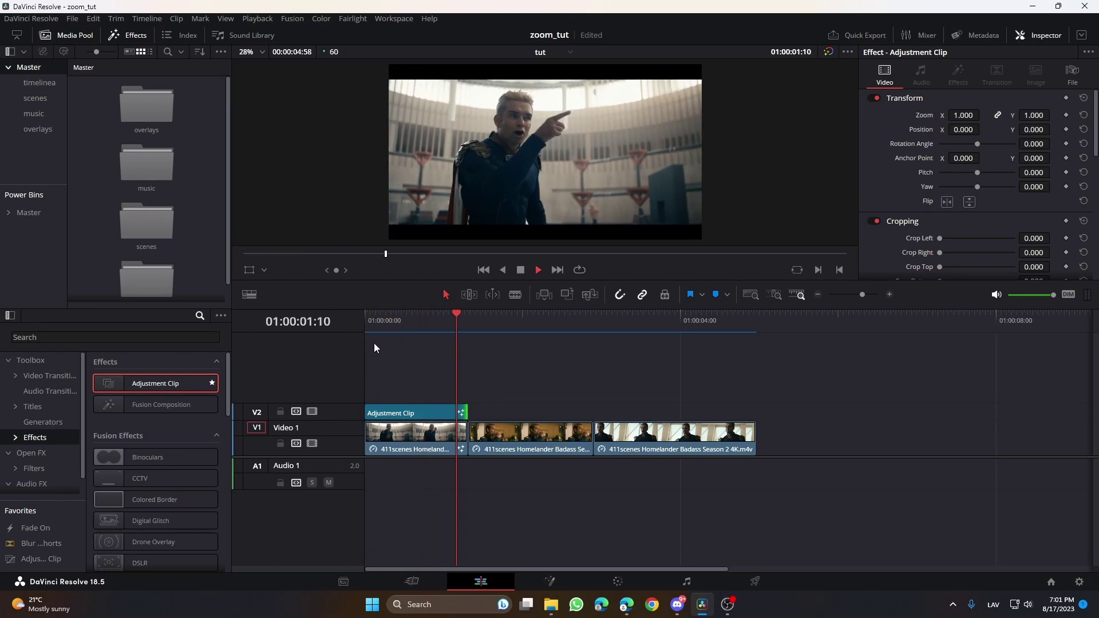
{"action": "key", "text": "space"}
Paste two more adjustment clips at the cuts and extend each to the end of its shot
{"action": "left_click_drag", "start_coordinate": [494, 333], "coordinate": [401, 333]}
{"action": "left_click", "coordinate": [429, 410]}
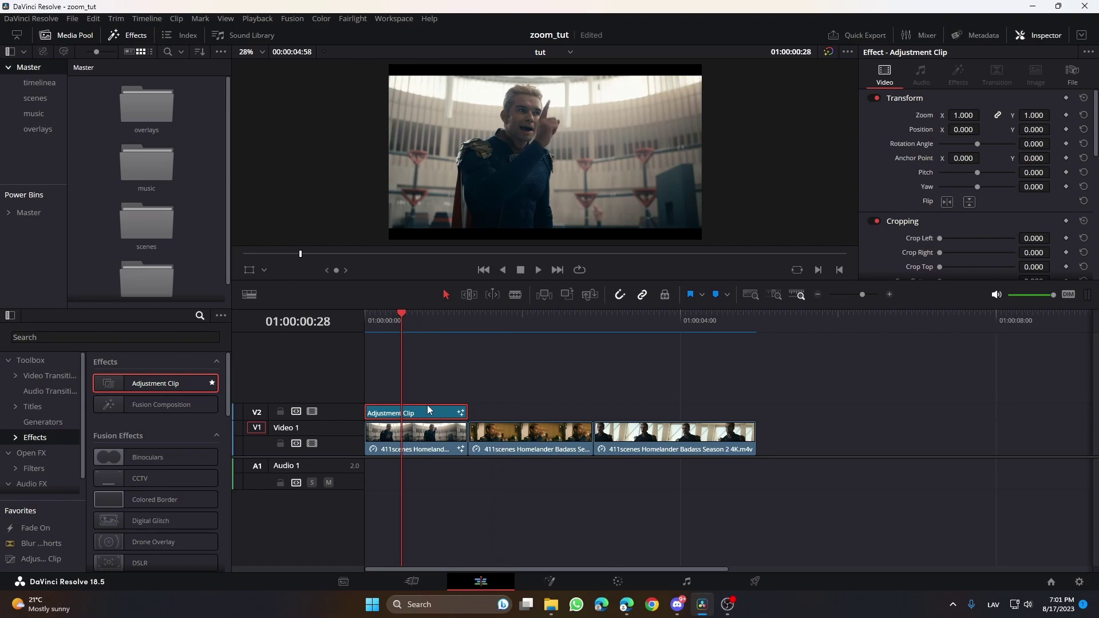
{"action": "left_click", "coordinate": [469, 331]}
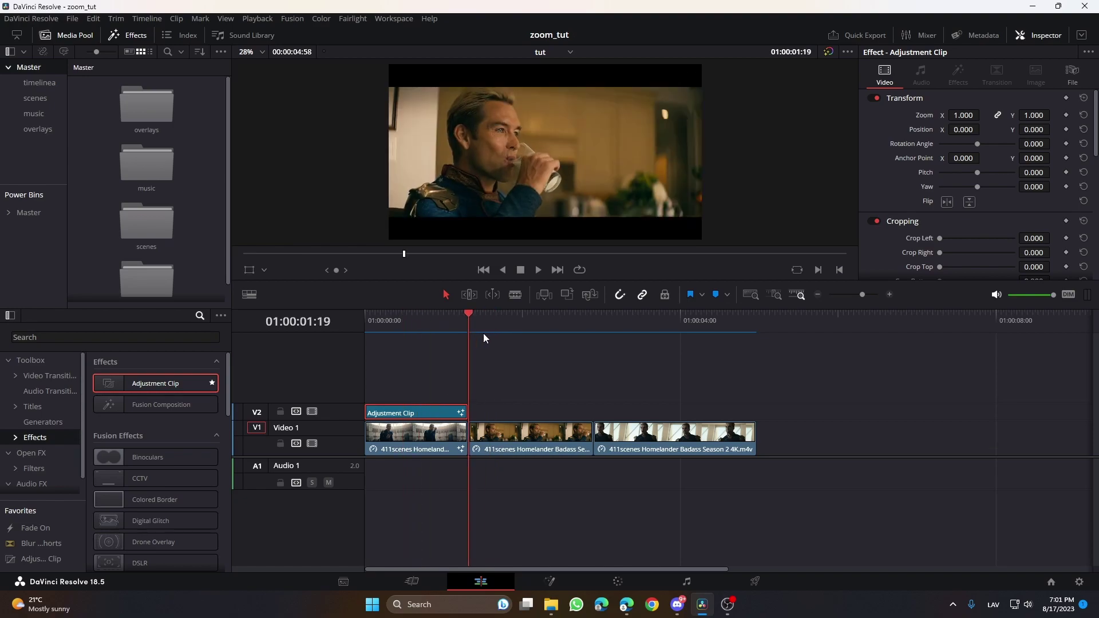
{"action": "key", "text": "ctrl+v"}
{"action": "left_click_drag", "start_coordinate": [564, 409], "coordinate": [594, 410]}
{"action": "left_click_drag", "start_coordinate": [578, 324], "coordinate": [595, 324]}
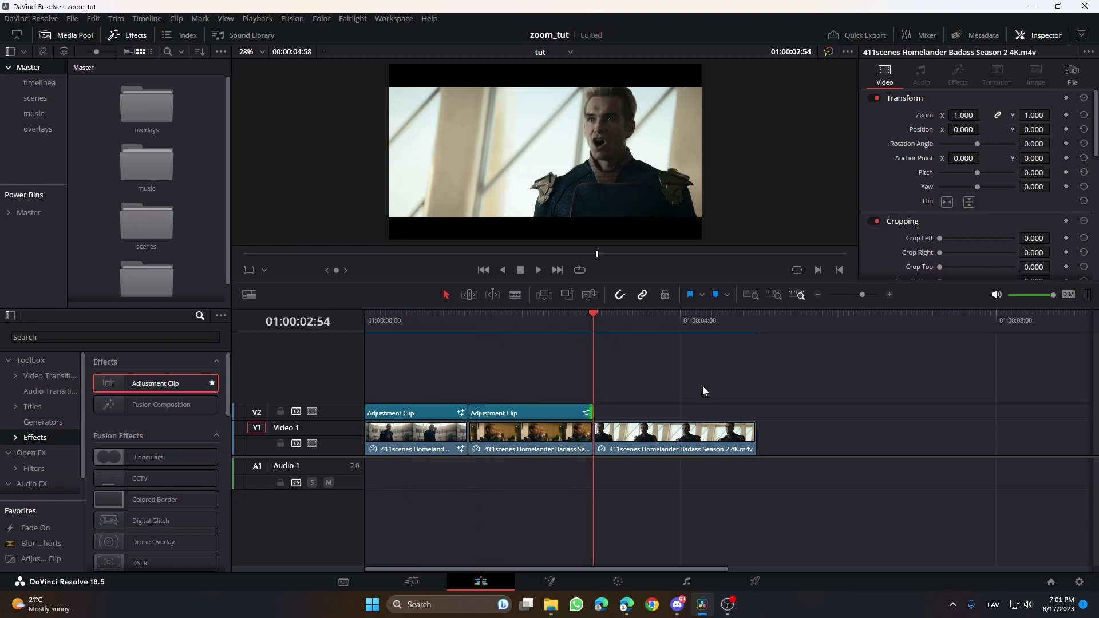
{"action": "key", "text": "ctrl+v"}
{"action": "left_click_drag", "start_coordinate": [692, 410], "coordinate": [756, 410]}
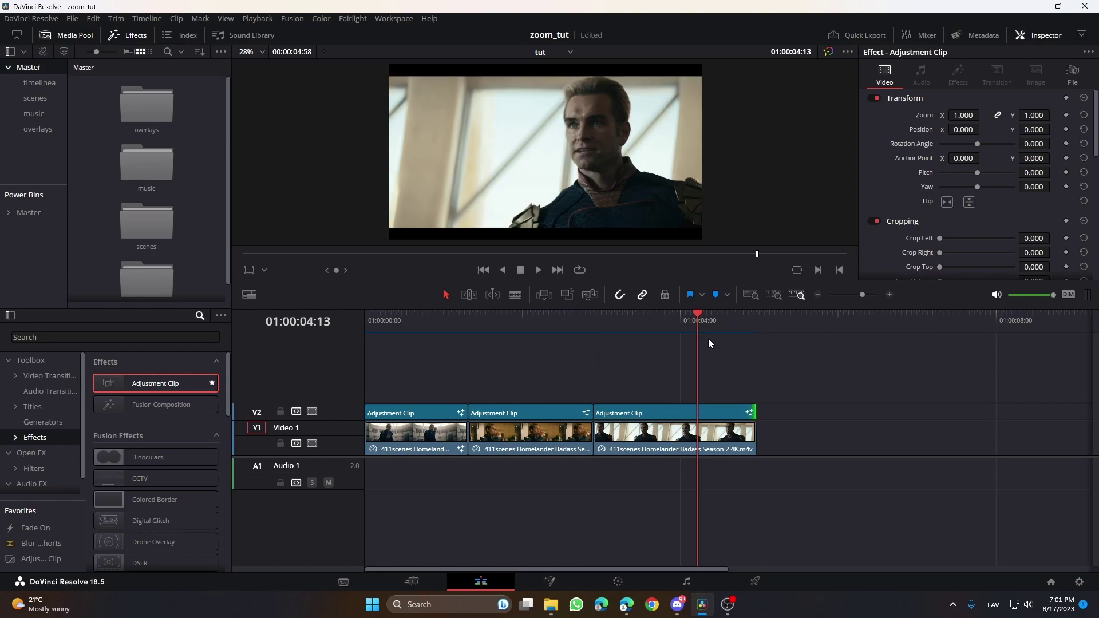
Play back the whole sequence and review the frames around the cuts
{"action": "key", "text": "Home"}
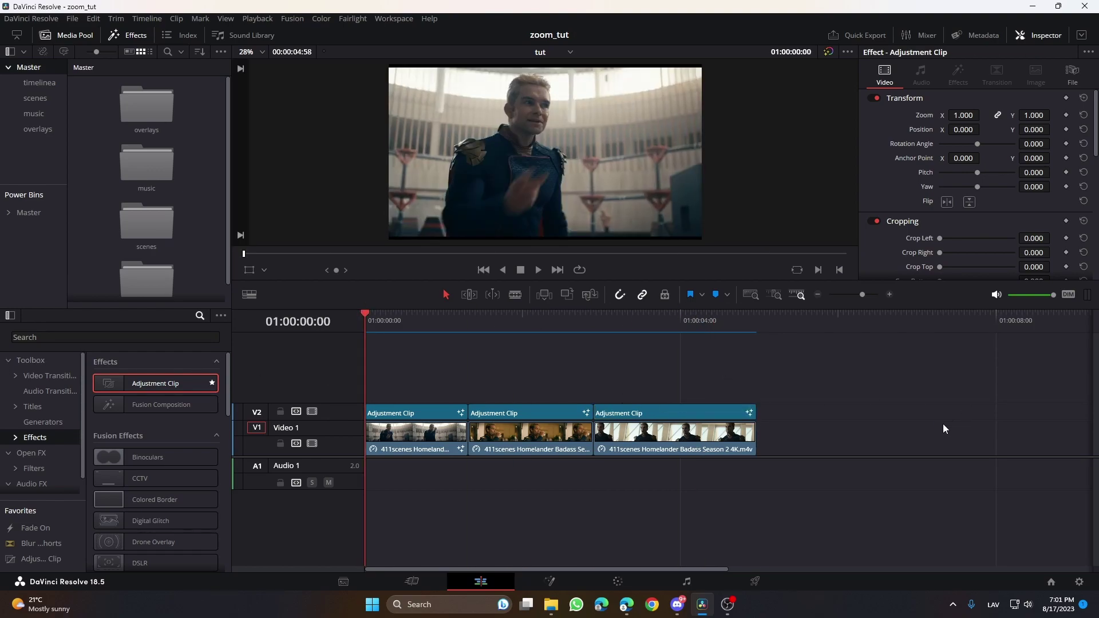
{"action": "key", "text": "space"}
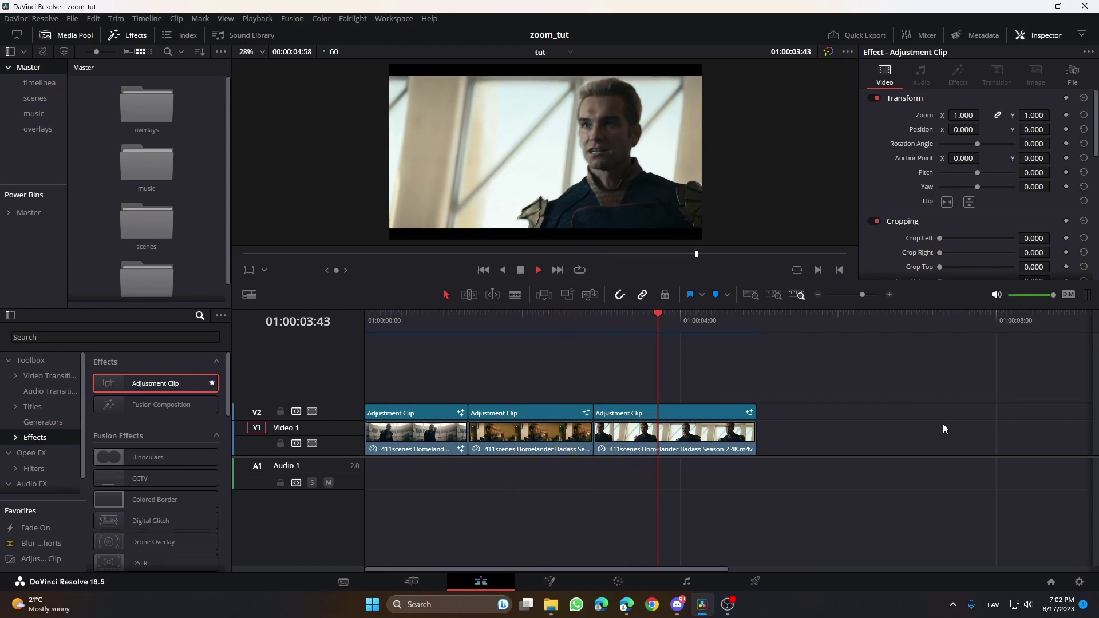
{"action": "key", "text": "space"}
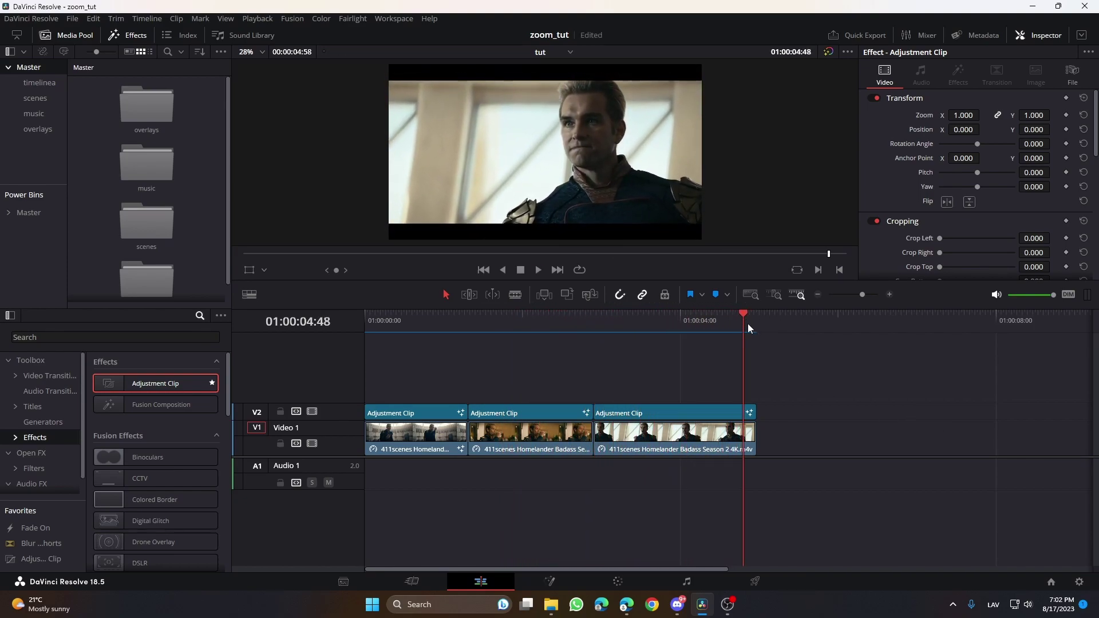
{"action": "left_click_drag", "start_coordinate": [748, 324], "coordinate": [666, 343]}
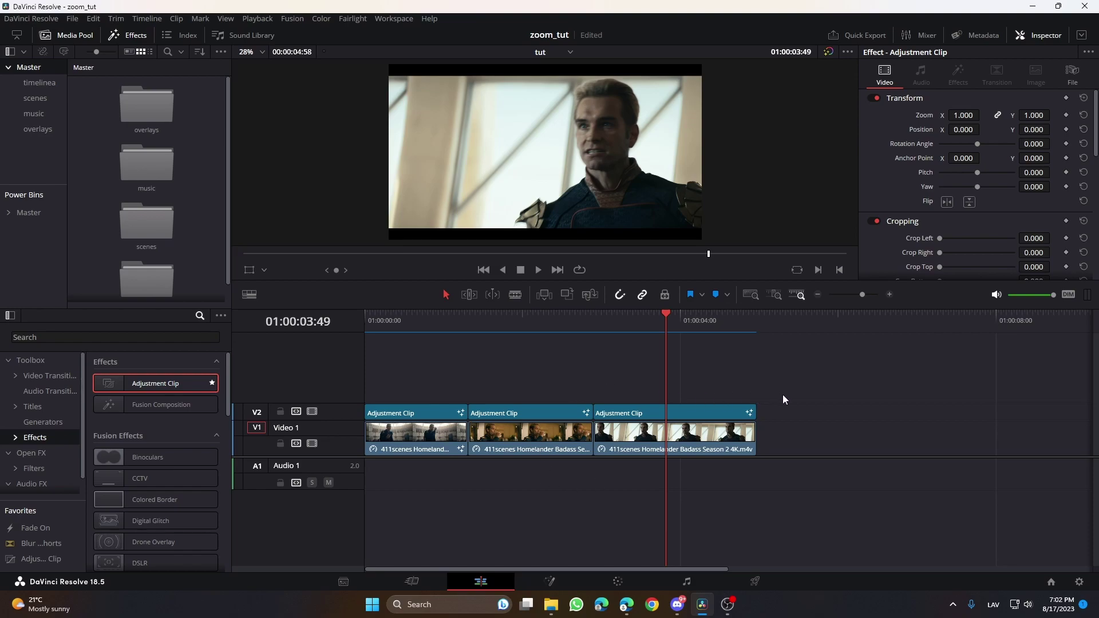
Undo the extra adjustment clips, then shorten the second and third V1 clips and butt them together
{"action": "left_click", "coordinate": [555, 412]}
{"action": "key", "text": "ctrl+z"}
{"action": "key", "text": "ctrl+z"}
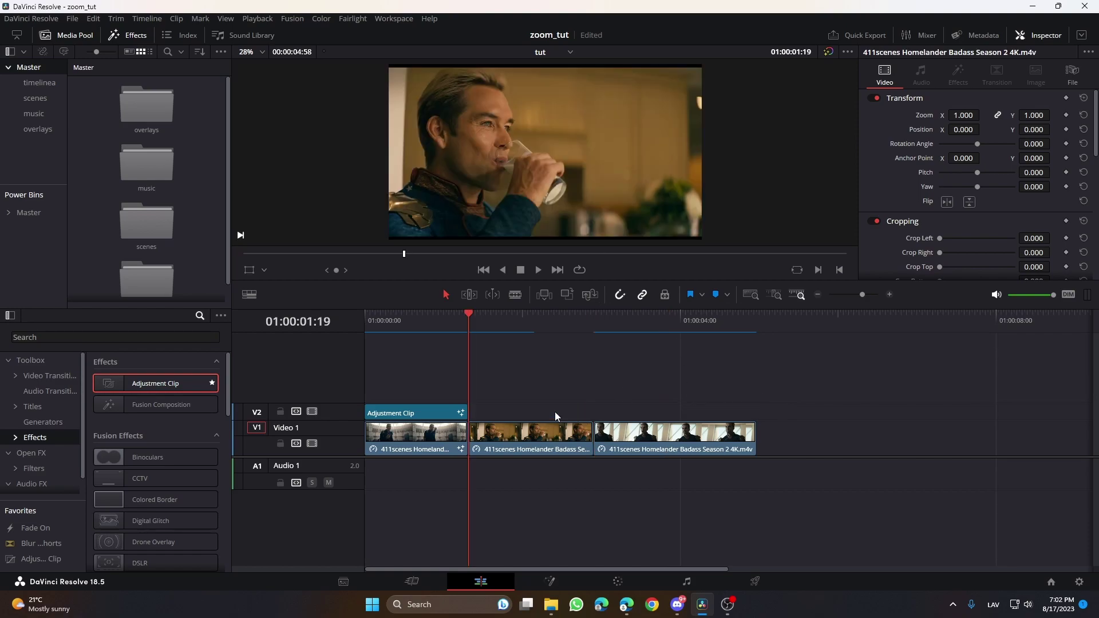
{"action": "left_click_drag", "start_coordinate": [661, 423], "coordinate": [720, 423]}
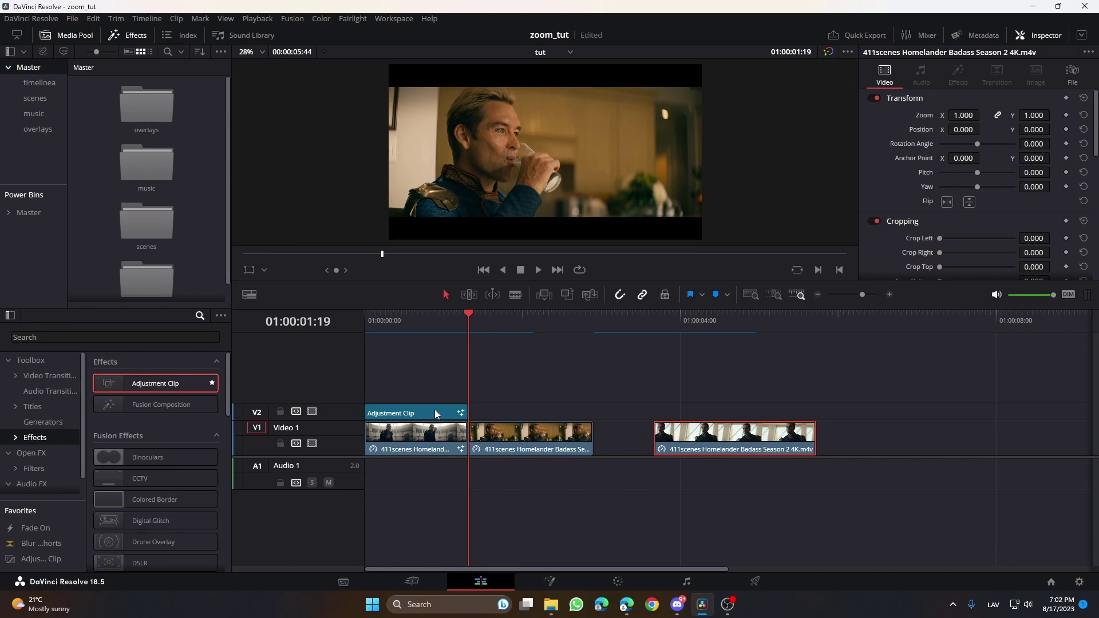
{"action": "left_click_drag", "start_coordinate": [591, 440], "coordinate": [511, 439]}
{"action": "left_click_drag", "start_coordinate": [728, 446], "coordinate": [585, 447]}
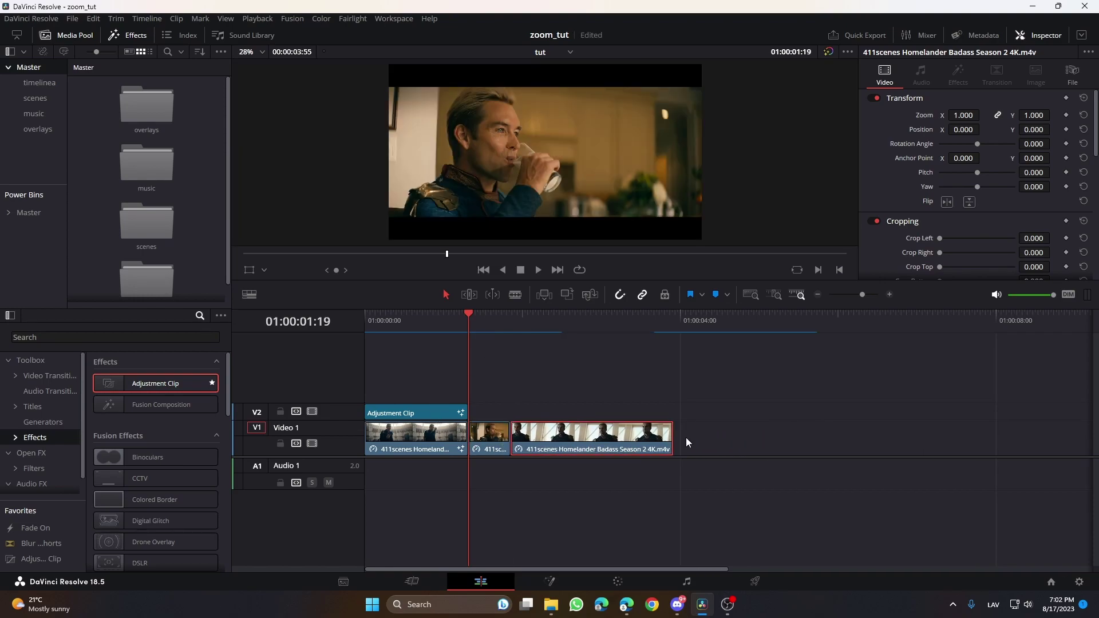
{"action": "left_click_drag", "start_coordinate": [669, 440], "coordinate": [549, 440]}
Paste two copies of the first adjustment clip and trim each over the second and third shots
{"action": "left_click", "coordinate": [424, 412]}
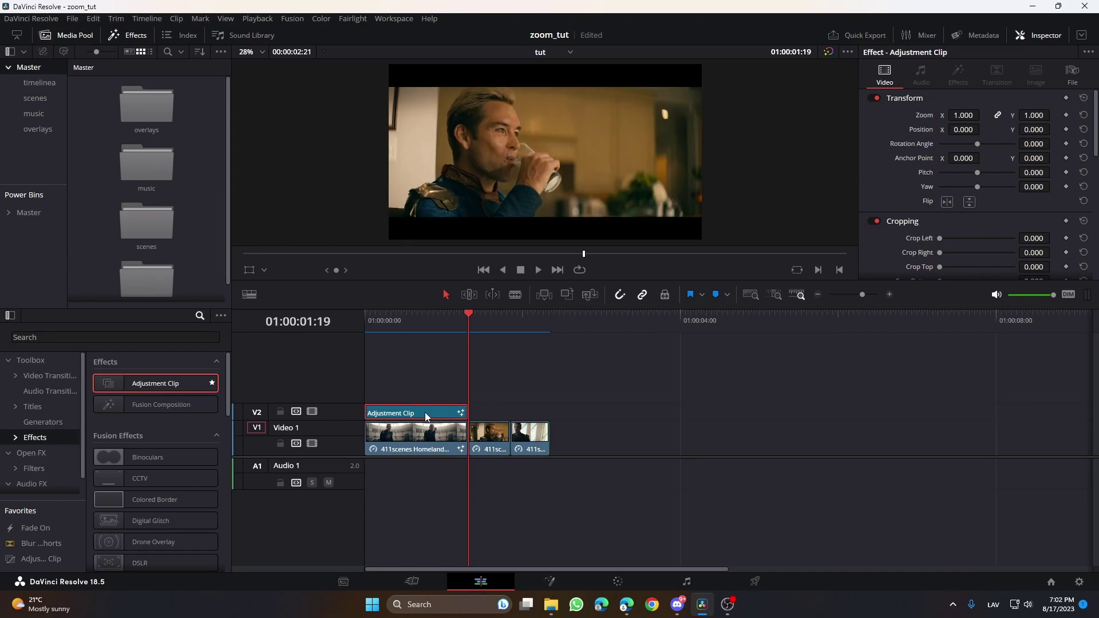
{"action": "key", "text": "ctrl+v"}
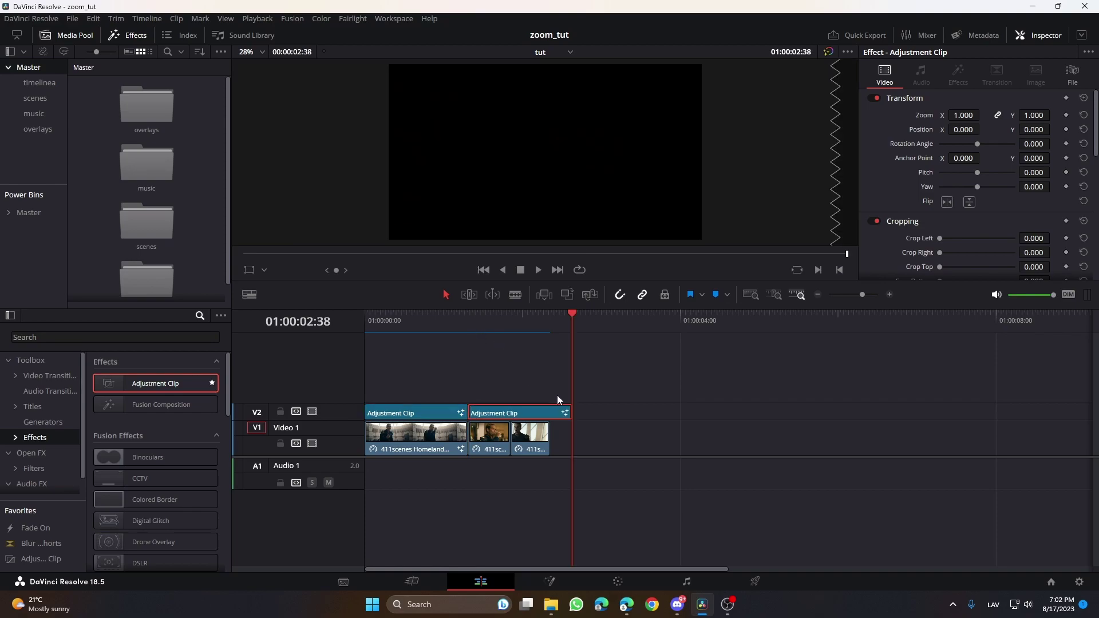
{"action": "left_click_drag", "start_coordinate": [572, 413], "coordinate": [510, 412]}
{"action": "left_click", "coordinate": [513, 324]}
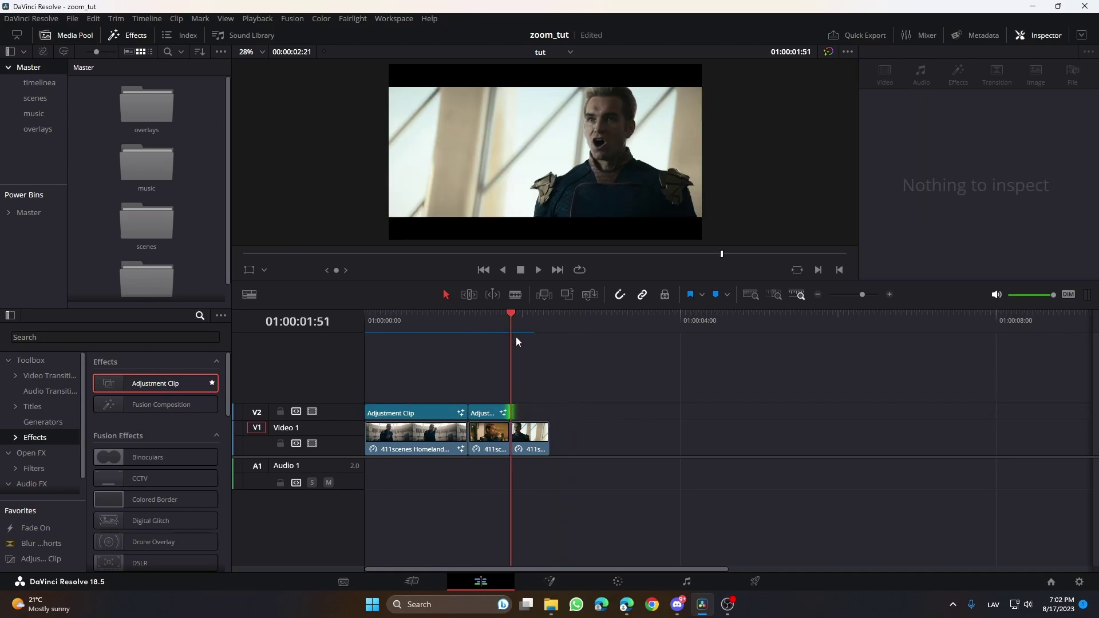
{"action": "key", "text": "ctrl+v"}
{"action": "left_click_drag", "start_coordinate": [609, 412], "coordinate": [550, 412]}
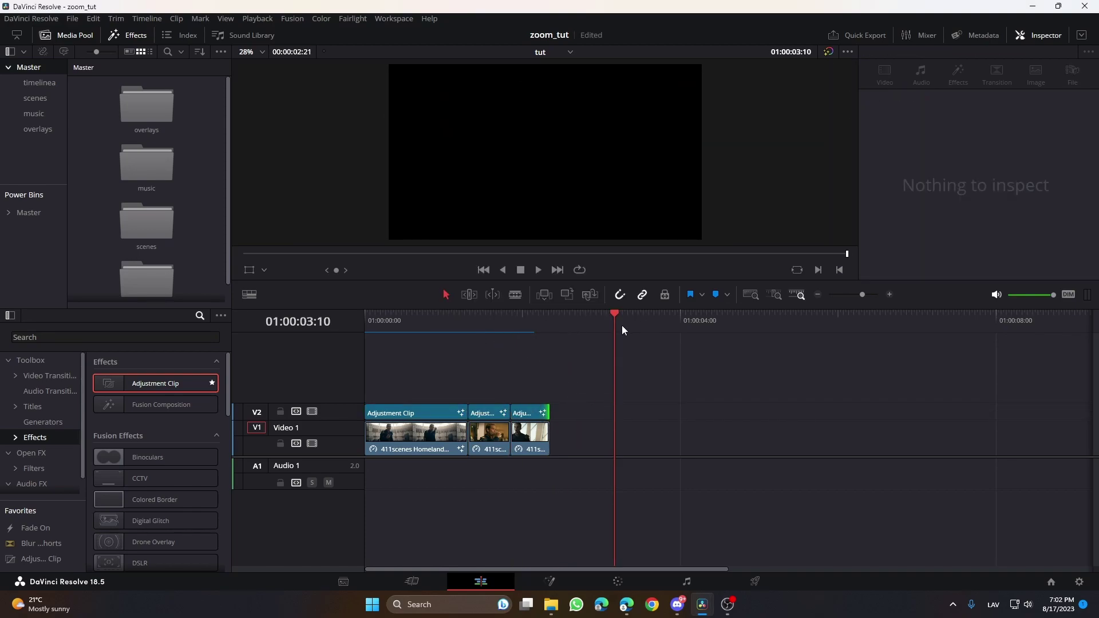
Play back the tightened sequence and review it around the first cut
{"action": "key", "text": "Home"}
{"action": "key", "text": "space"}
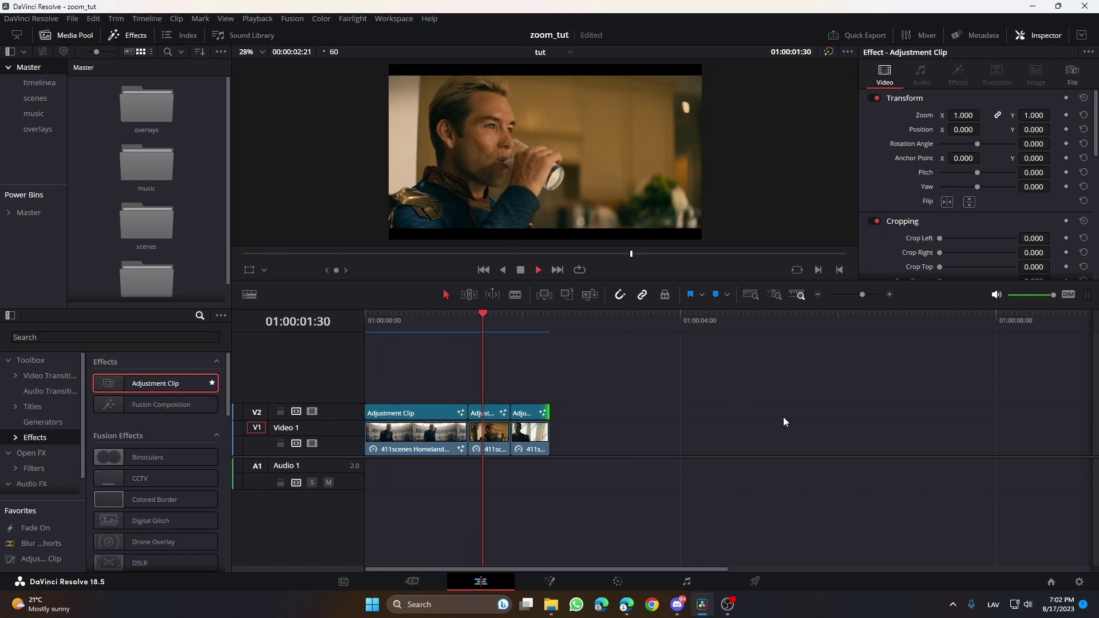
{"action": "left_click_drag", "start_coordinate": [576, 330], "coordinate": [433, 332]}
{"action": "key", "text": "space"}
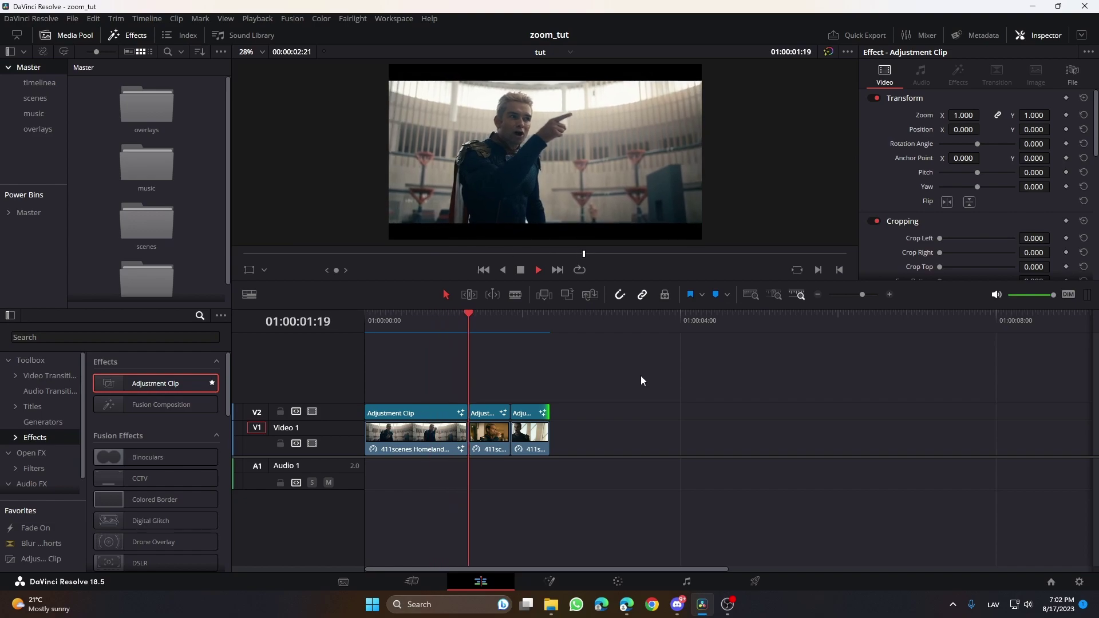
{"action": "key", "text": "space"}
{"action": "left_click_drag", "start_coordinate": [534, 325], "coordinate": [457, 334]}
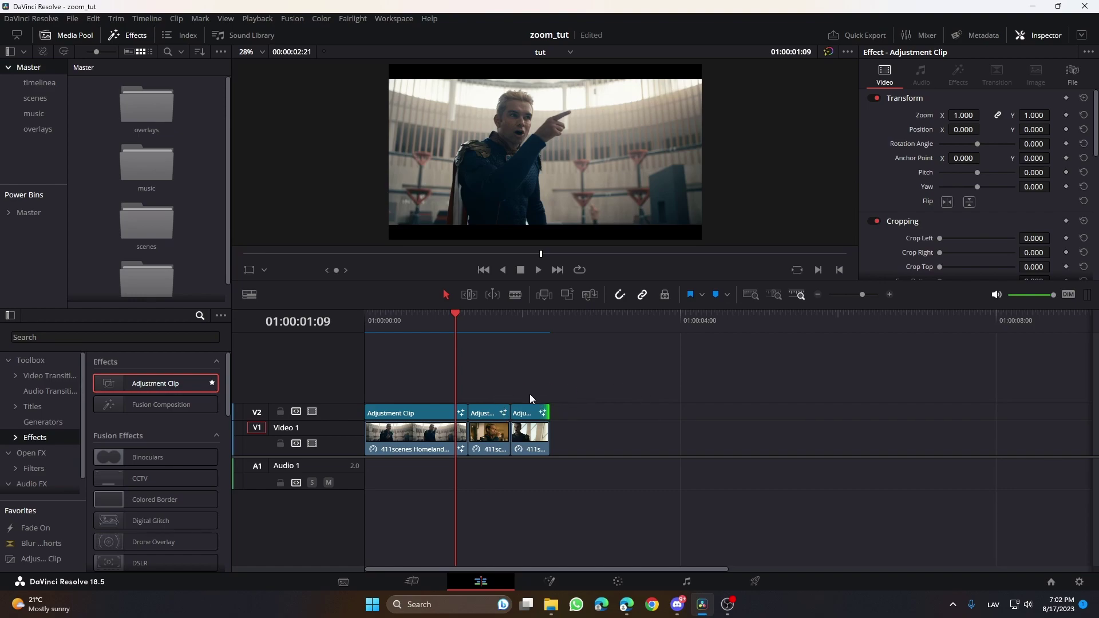
Lengthen the second V1 clip, delete the third adjustment clip and extend the second over the longer shot
{"action": "left_click", "coordinate": [441, 442]}
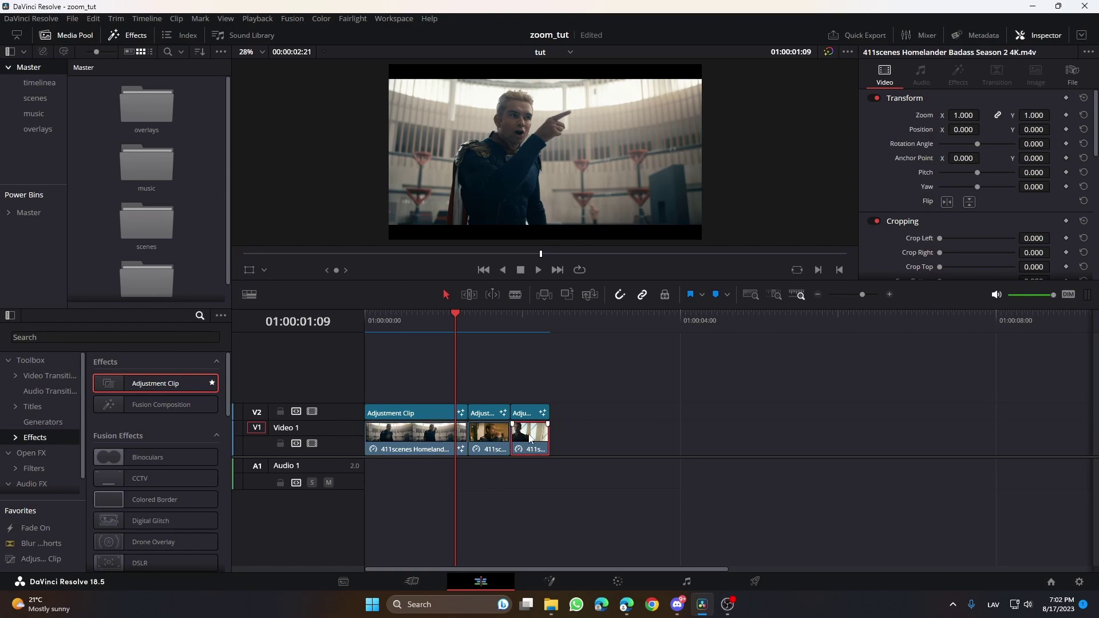
{"action": "left_click_drag", "start_coordinate": [532, 438], "coordinate": [639, 438]}
{"action": "left_click_drag", "start_coordinate": [503, 439], "coordinate": [724, 438]}
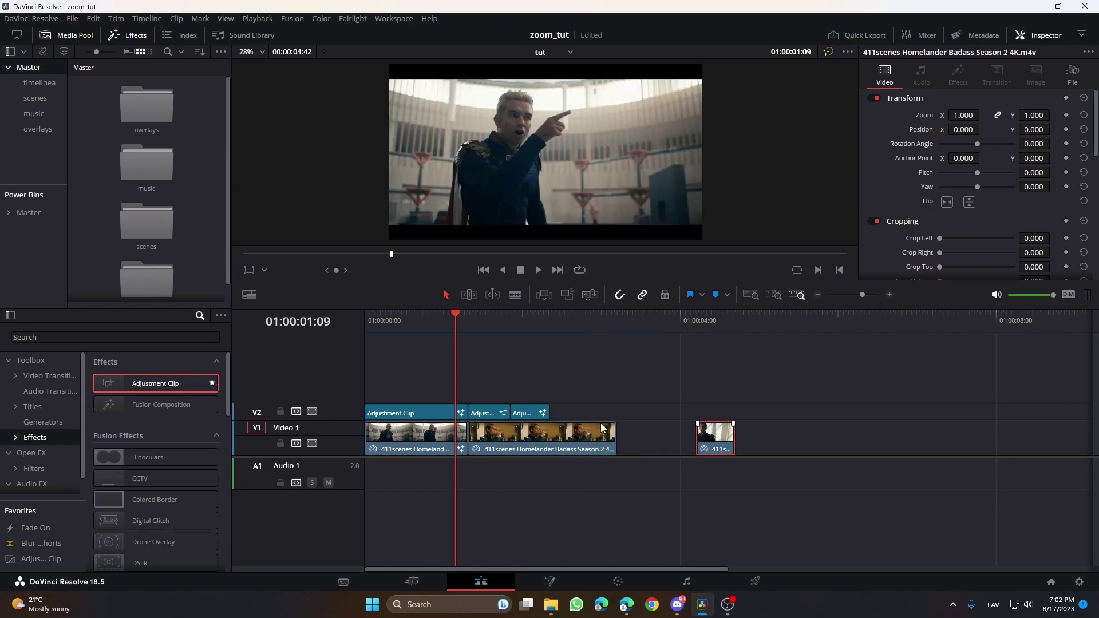
{"action": "left_click", "coordinate": [529, 415]}
{"action": "key", "text": "Delete"}
{"action": "left_click_drag", "start_coordinate": [511, 410], "coordinate": [613, 416]}
Play back from the start, slide the short last clip against the second, and review
{"action": "key", "text": "Home"}
{"action": "key", "text": "space"}
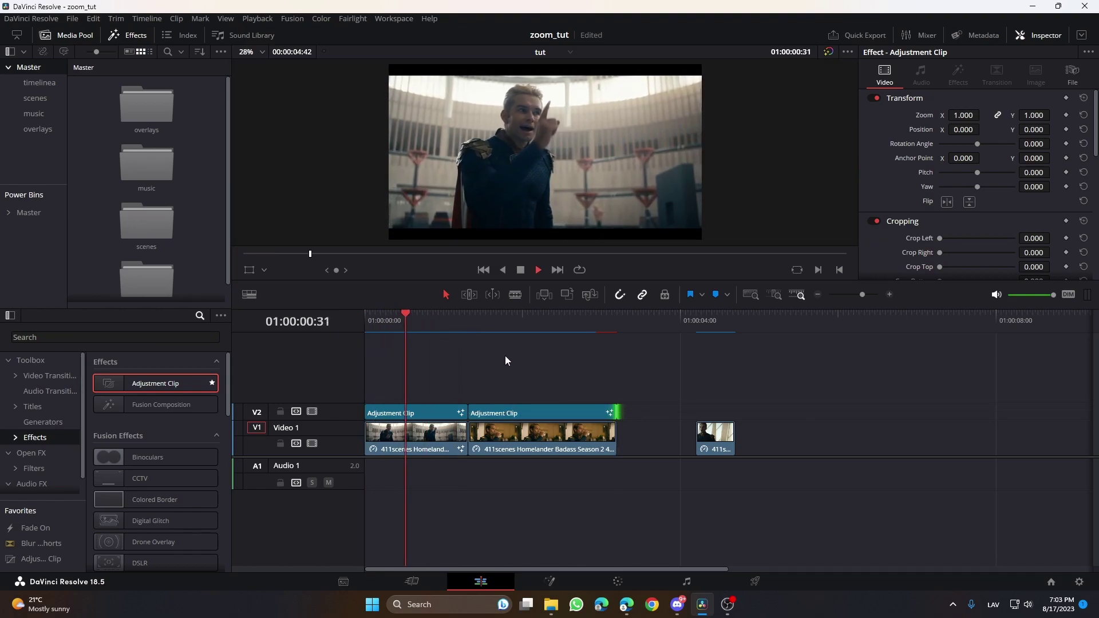
{"action": "left_click_drag", "start_coordinate": [706, 439], "coordinate": [630, 441]}
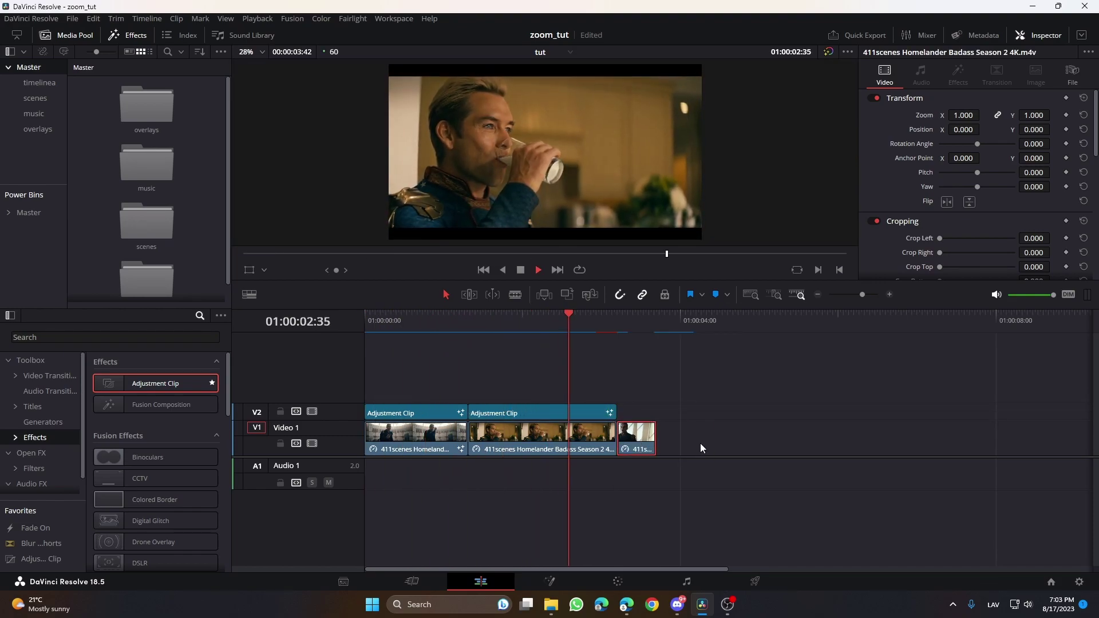
{"action": "left_click", "coordinate": [644, 322]}
{"action": "left_click", "coordinate": [604, 322]}
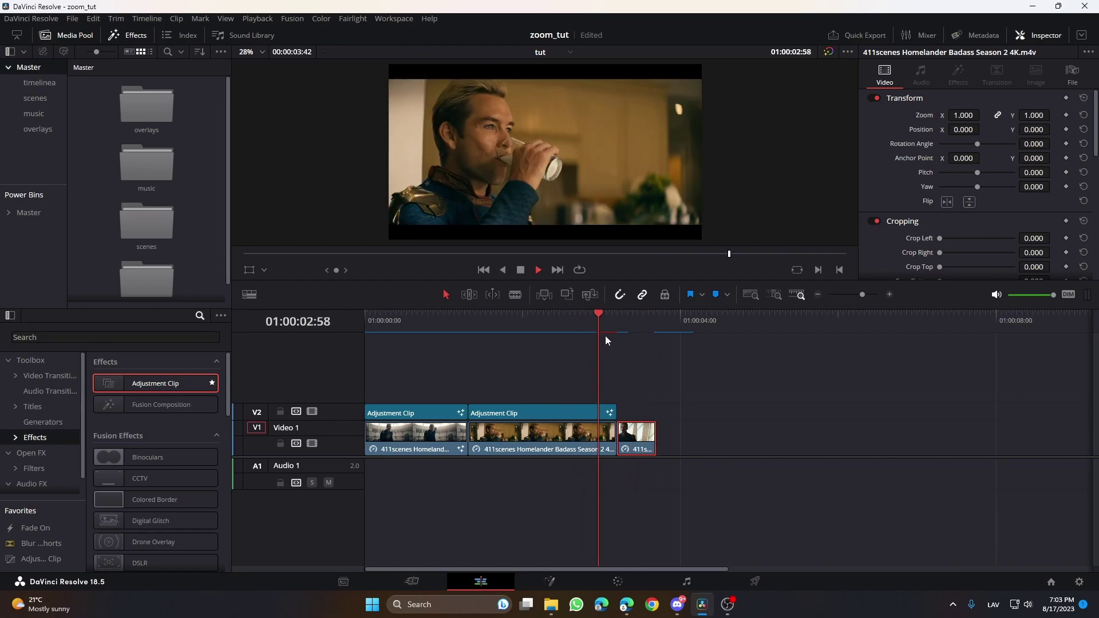
{"action": "key", "text": "space"}
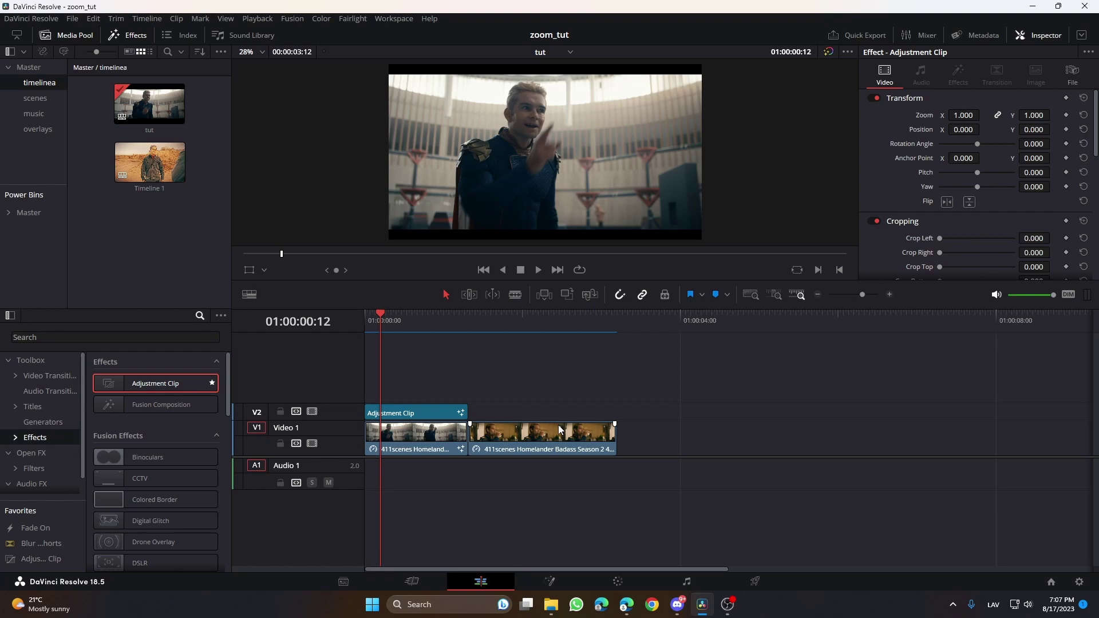
Open the adjustment clip in Fusion and set Transform1 Size to 1.0 at frame 0
{"action": "right_click", "coordinate": [425, 404]}
{"action": "left_click", "coordinate": [480, 340]}
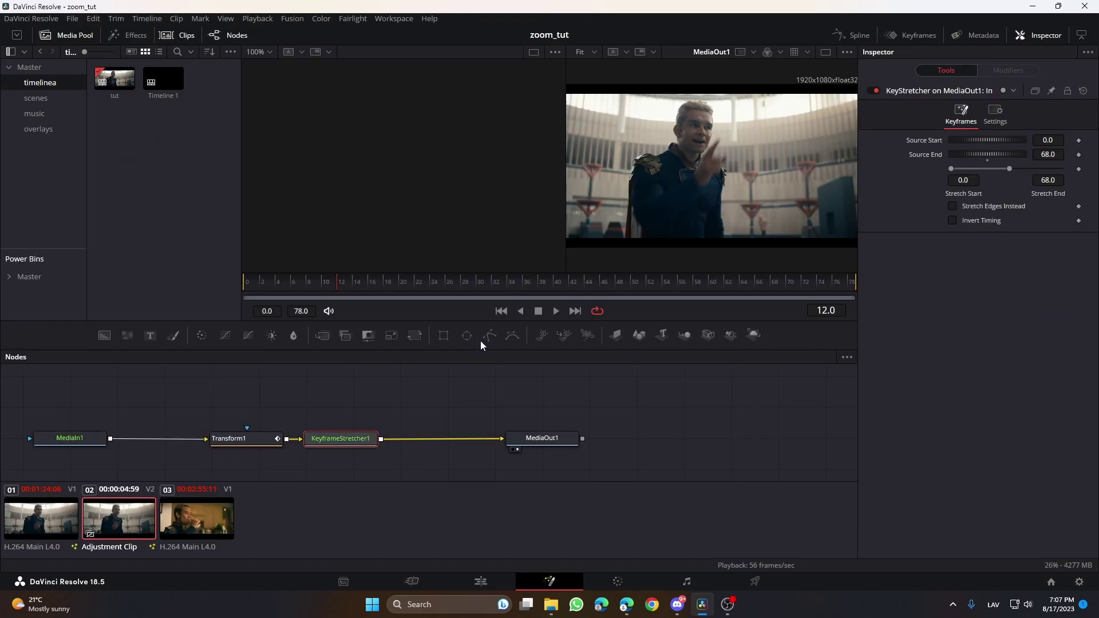
{"action": "left_click", "coordinate": [238, 439]}
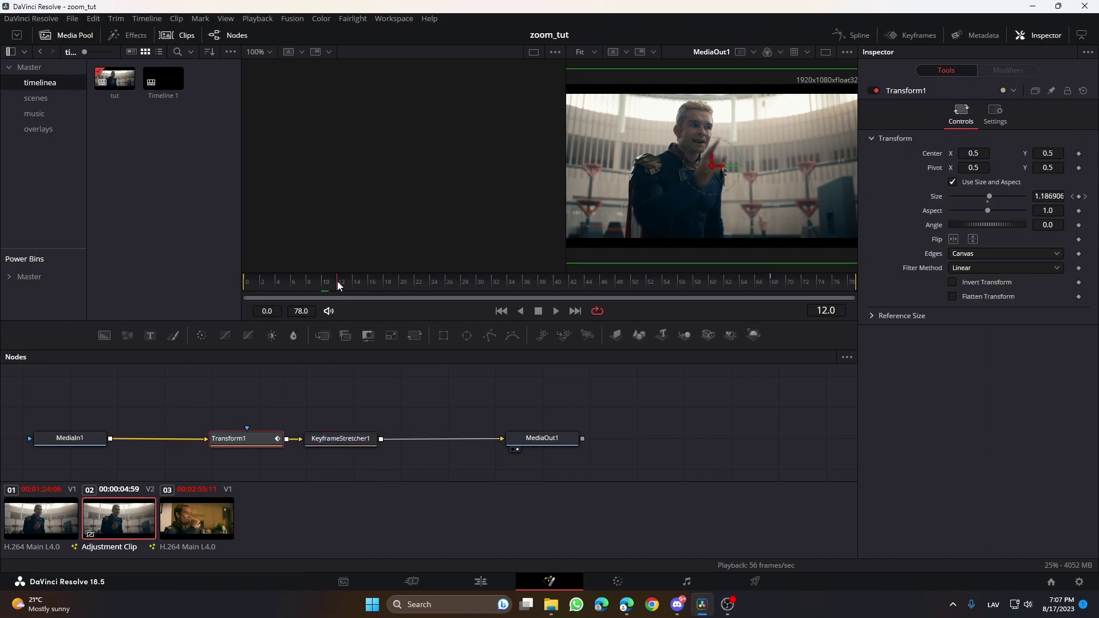
{"action": "left_click_drag", "start_coordinate": [338, 286], "coordinate": [231, 285]}
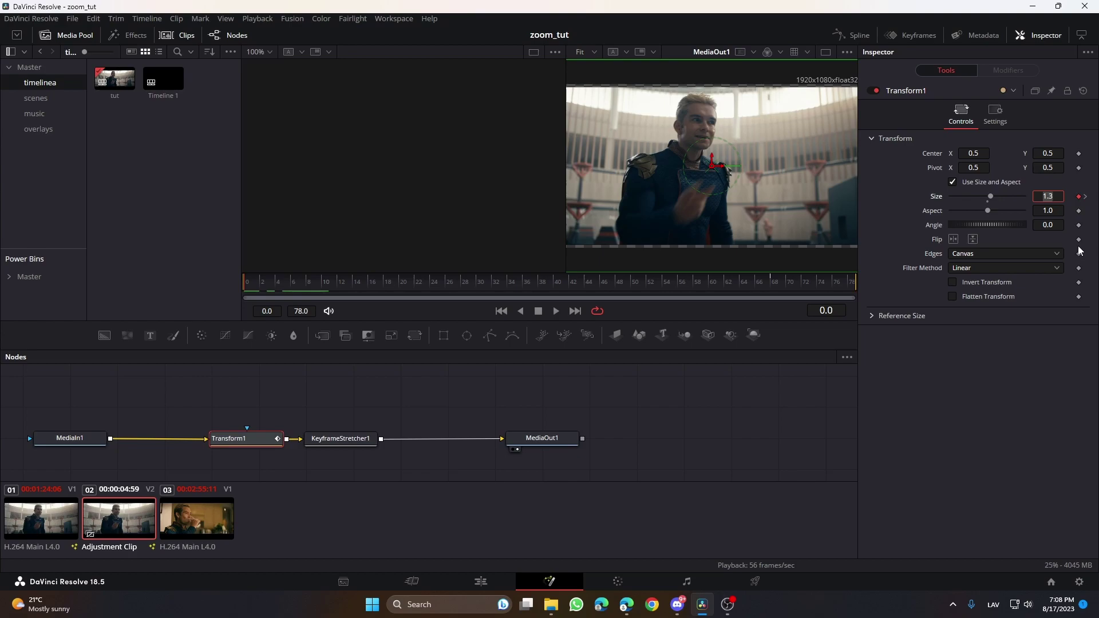
{"action": "type", "text": "1"}
{"action": "key", "text": "Tab"}
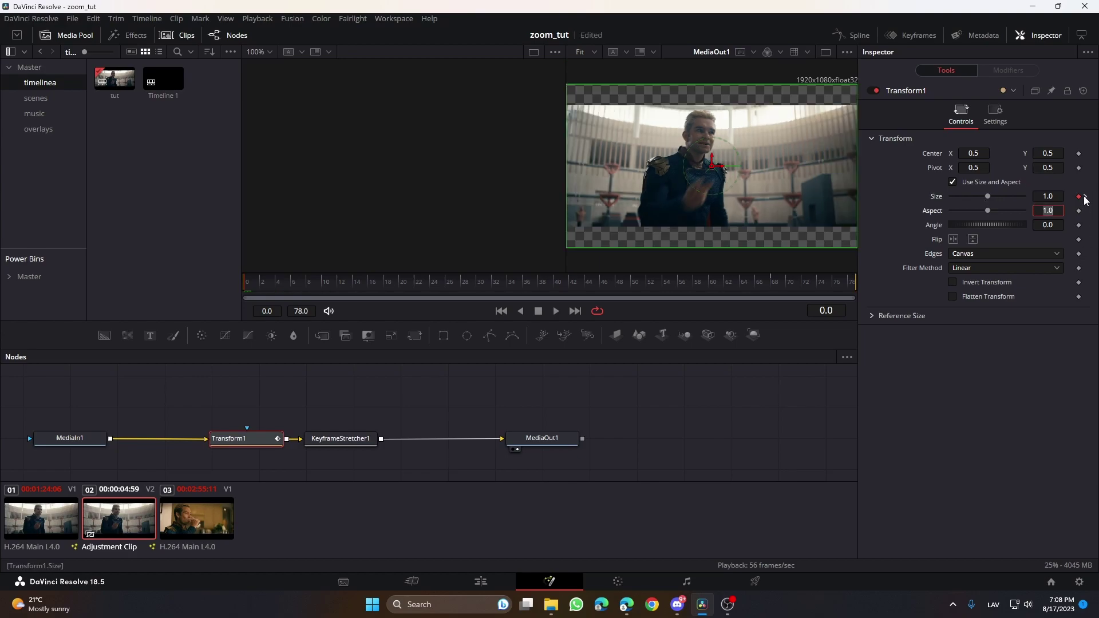
Set the Transform1 Size keyframe at frame 68 to 1.3
{"action": "left_click", "coordinate": [1086, 197]}
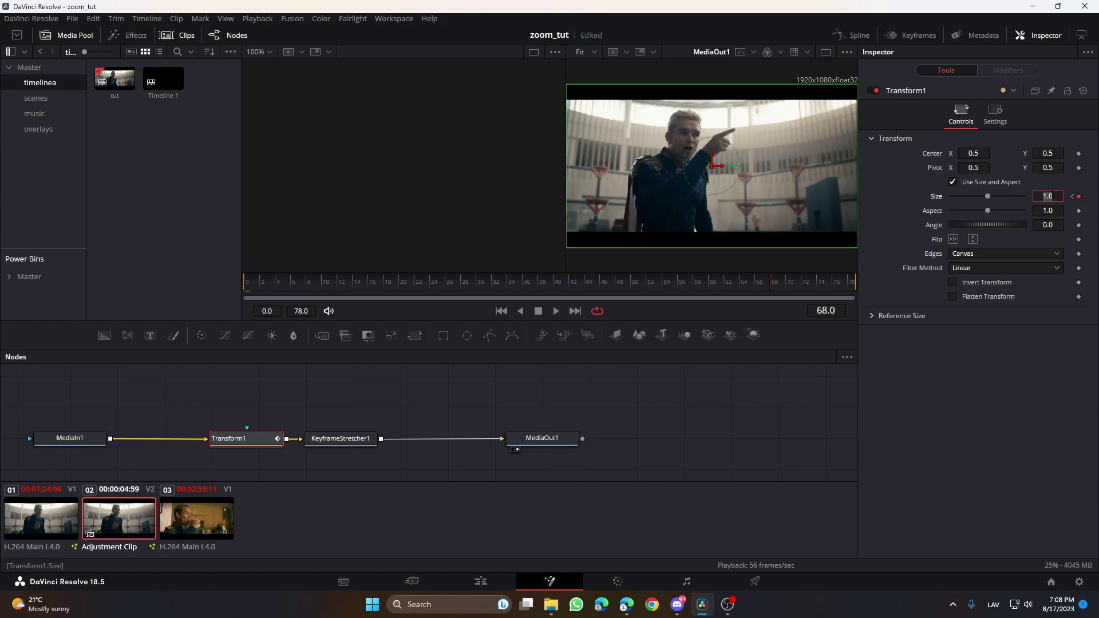
{"action": "left_click", "coordinate": [1051, 196]}
{"action": "type", "text": "1.3"}
{"action": "key", "text": "Return"}
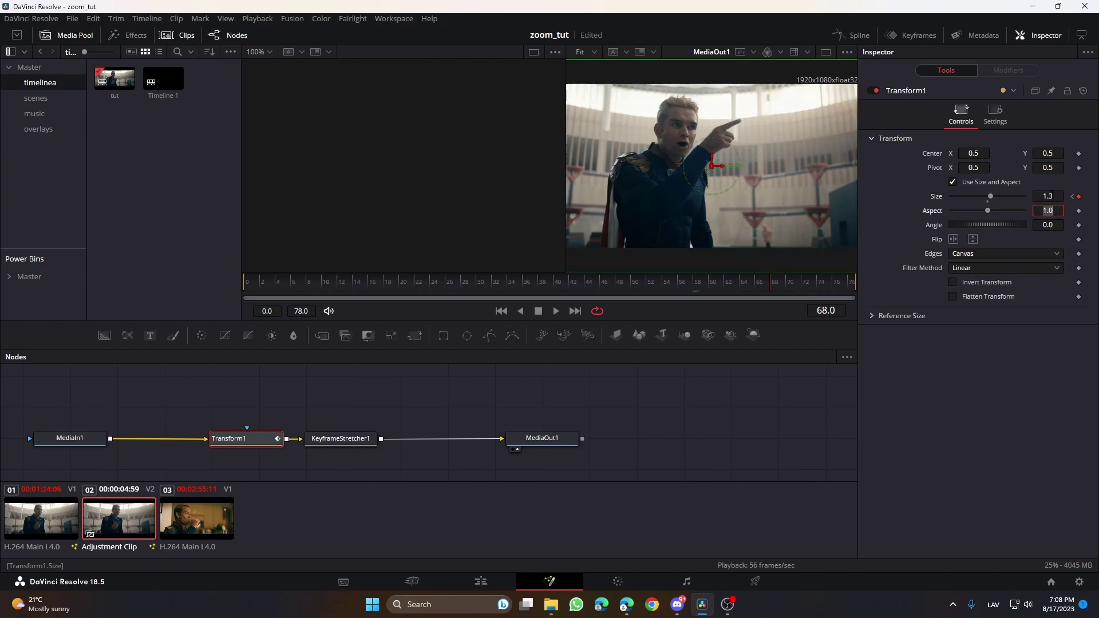
{"action": "left_click", "coordinate": [851, 36]}
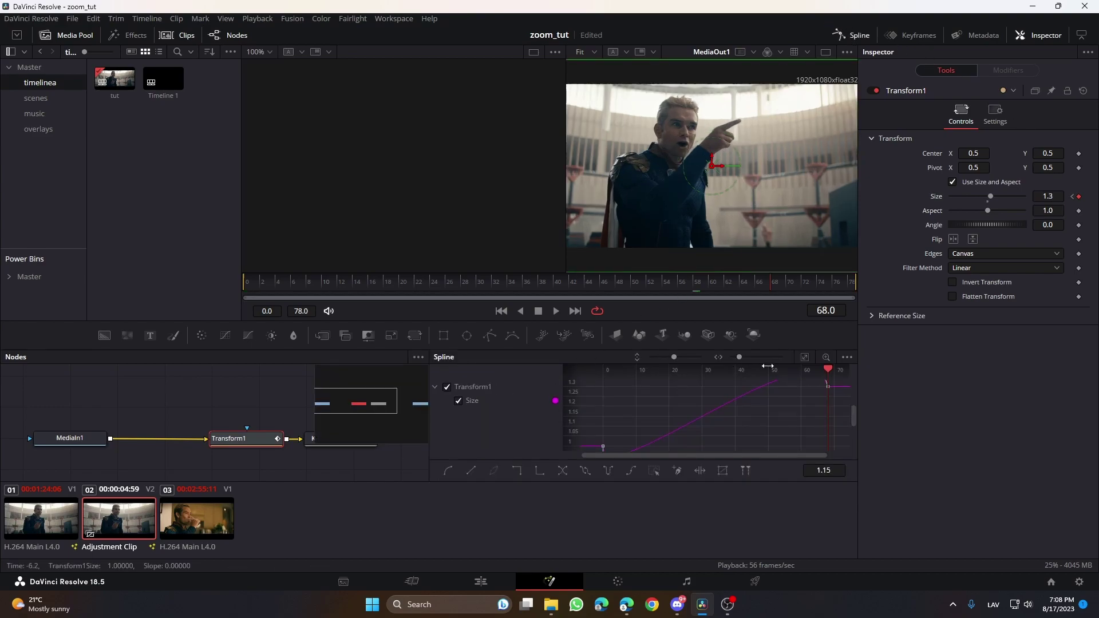
Smooth and flatten all Size keyframes, then drag the handles so the zoom rises steeply at both ends
{"action": "key", "text": "ctrl+a"}
{"action": "key", "text": "s"}
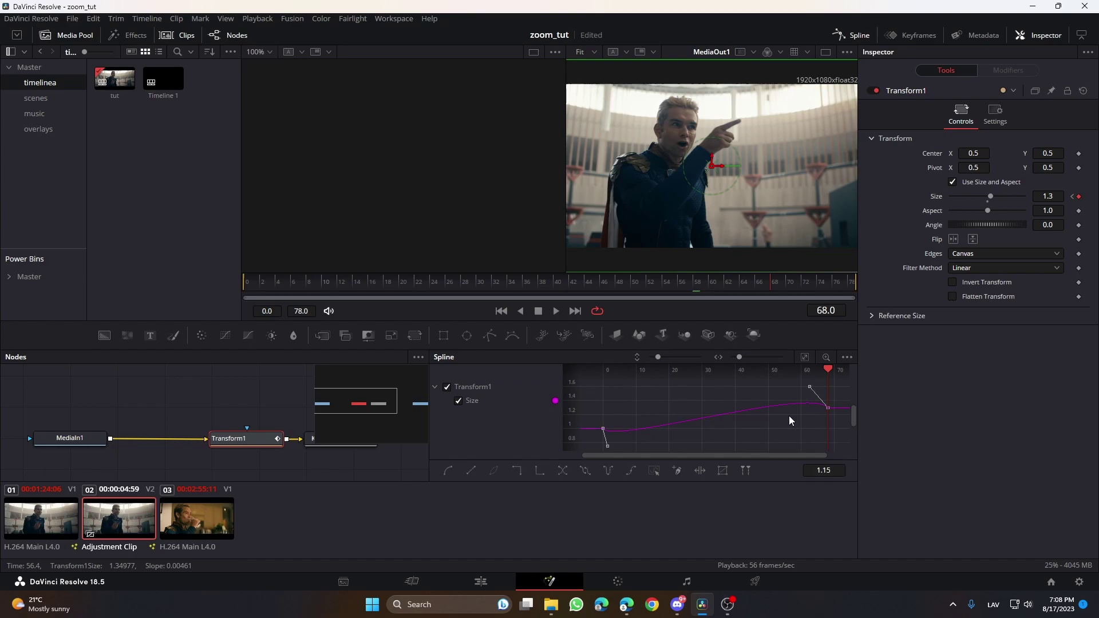
{"action": "key", "text": "f"}
{"action": "left_click_drag", "start_coordinate": [677, 428], "coordinate": [606, 396]}
{"action": "left_click_drag", "start_coordinate": [750, 415], "coordinate": [824, 423]}
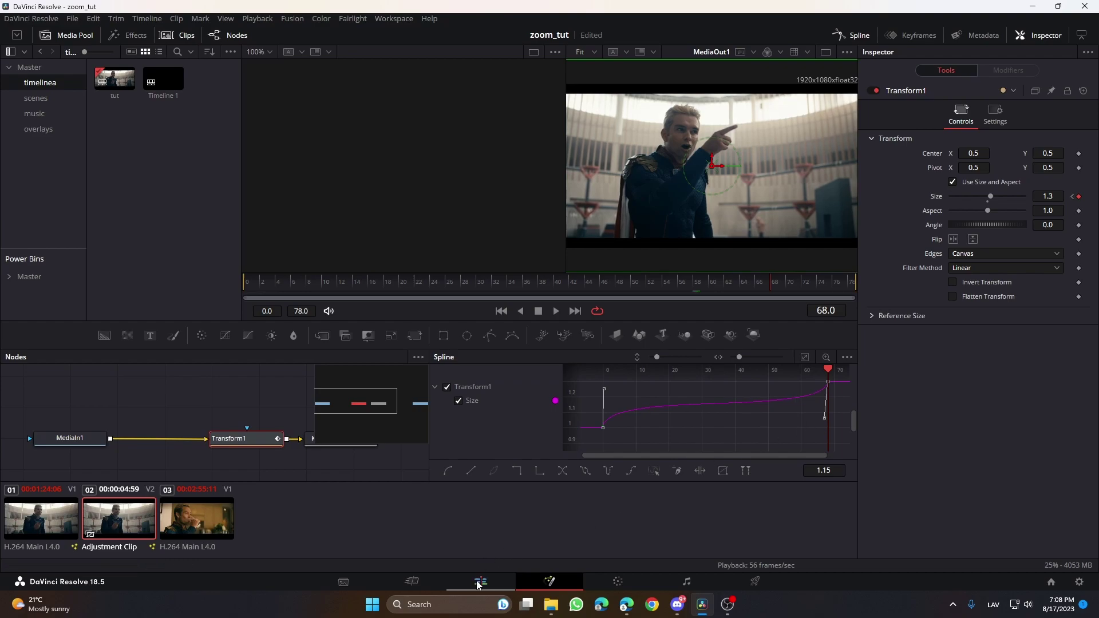